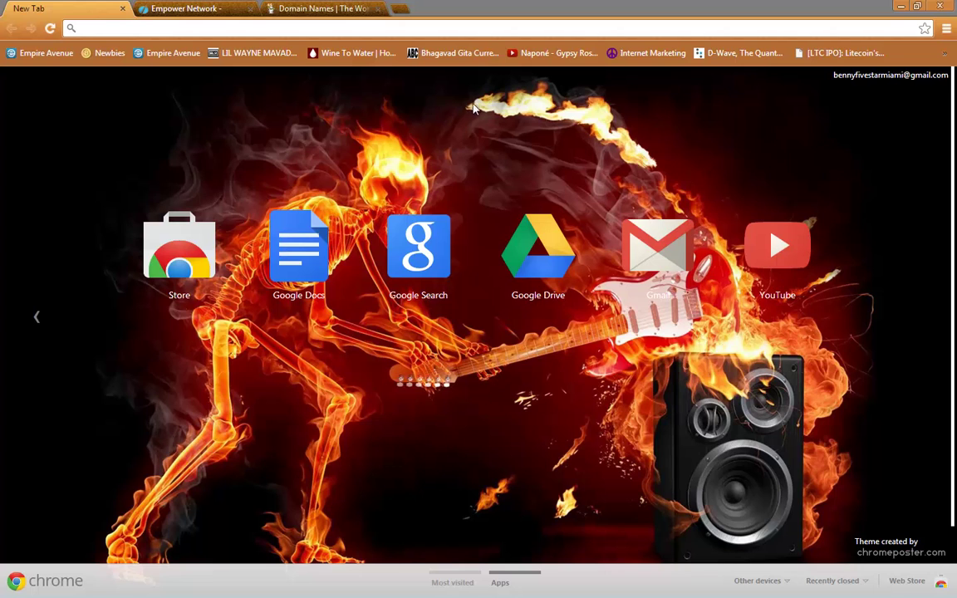
{"action": "left_click", "coordinate": [210, 8]}
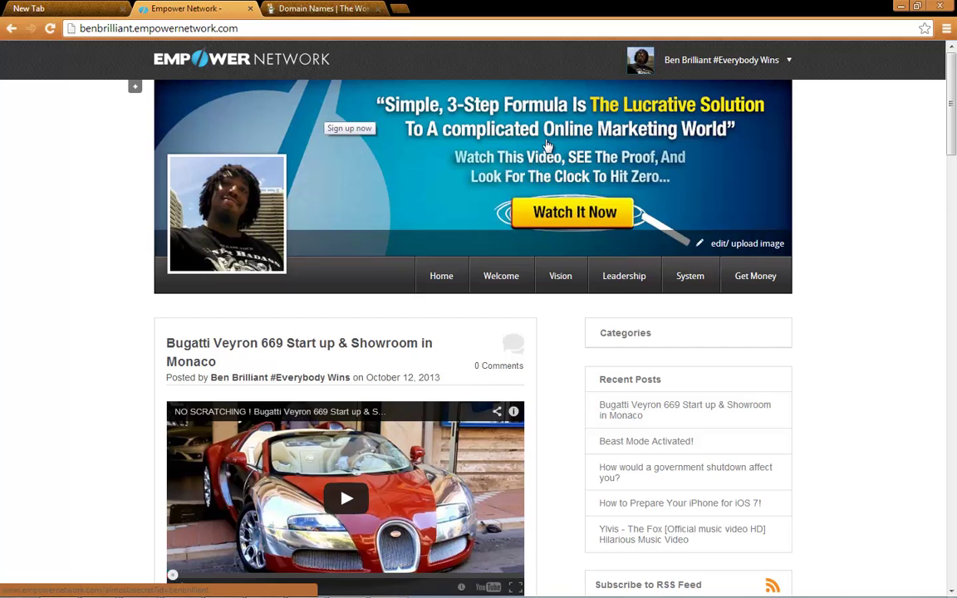
{"action": "mouse_move", "coordinate": [673, 52]}
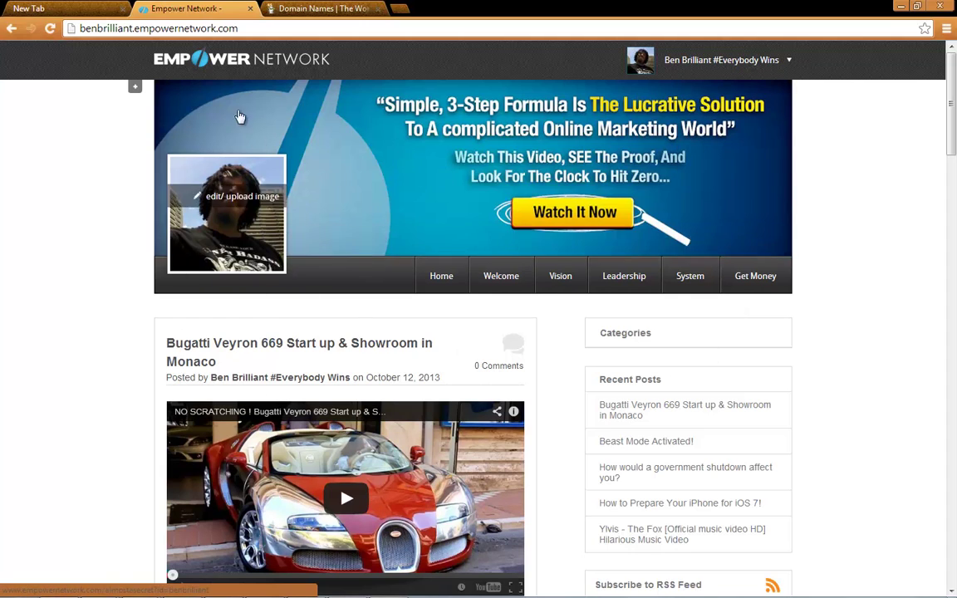
{"action": "left_click", "coordinate": [137, 90]}
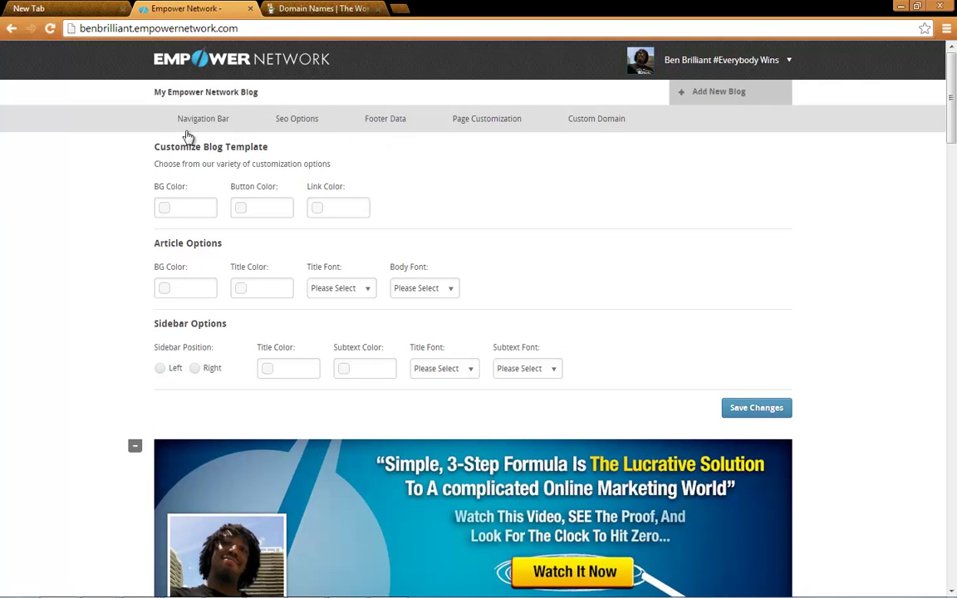
{"action": "left_click", "coordinate": [589, 124]}
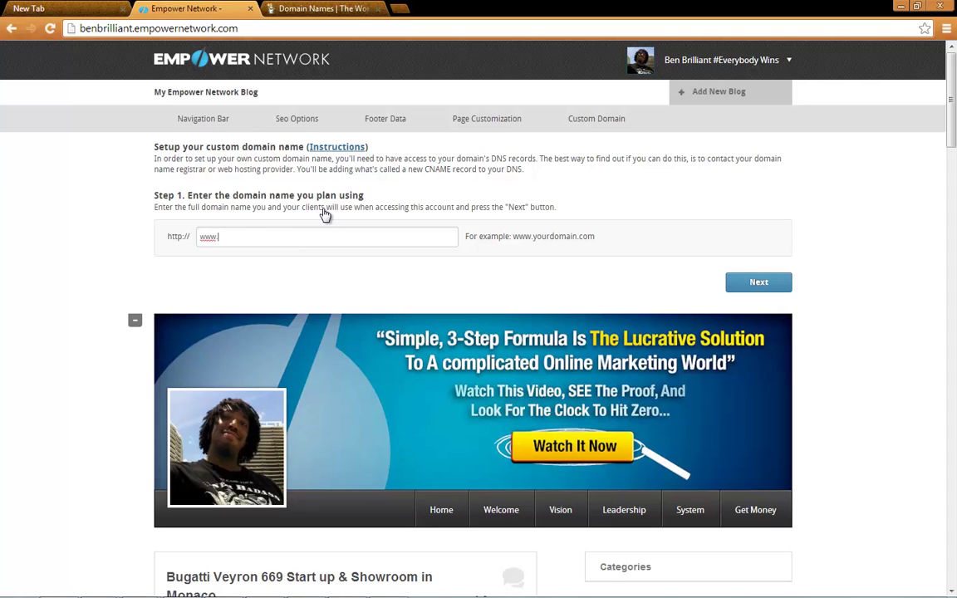
{"action": "type", "text": "enred"}
{"action": "type", "text": "ds.com"}
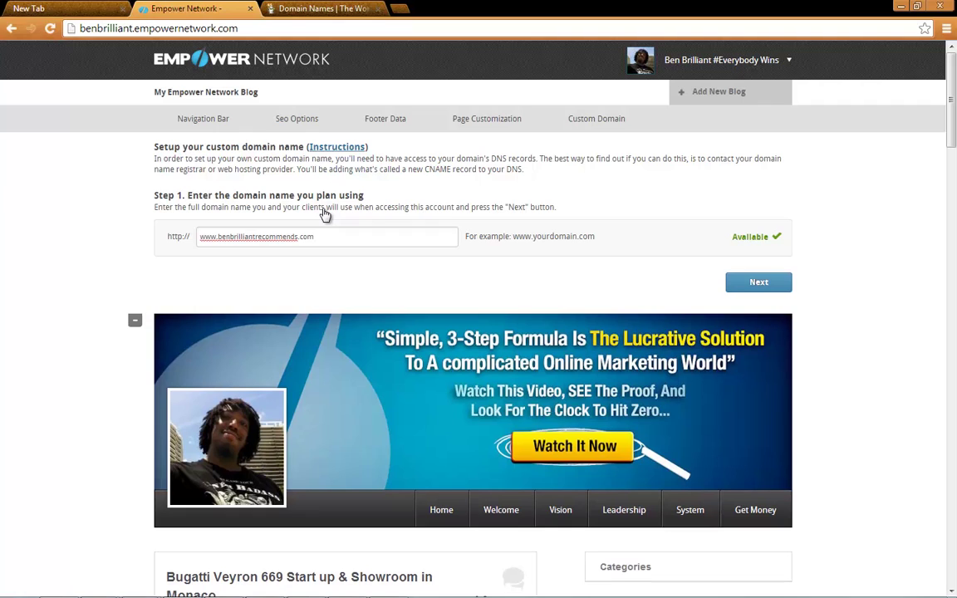
Submit the custom domain to get the CNAME record instructions, then go to the GoDaddy tab
{"action": "left_click", "coordinate": [751, 286]}
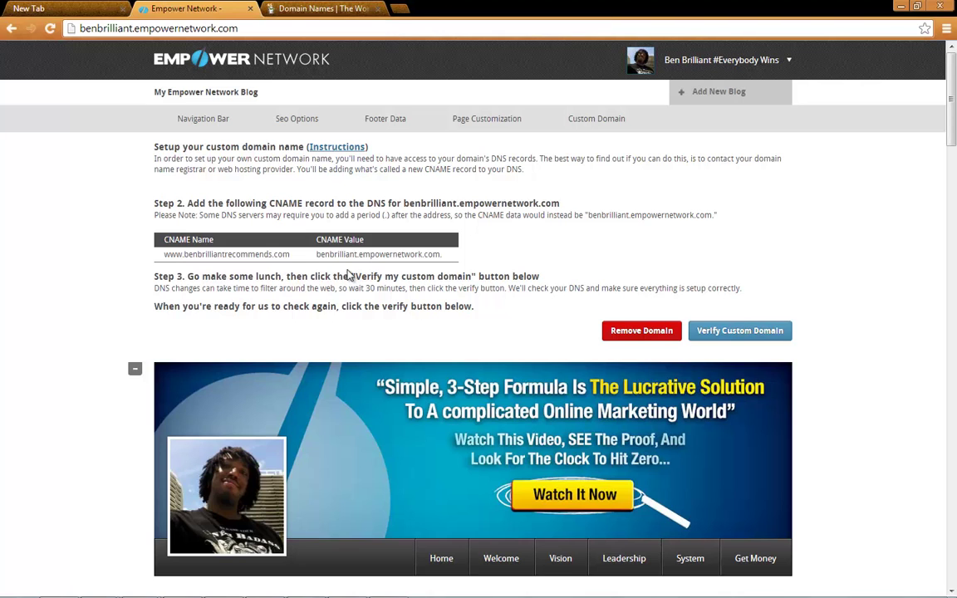
{"action": "left_click", "coordinate": [312, 8]}
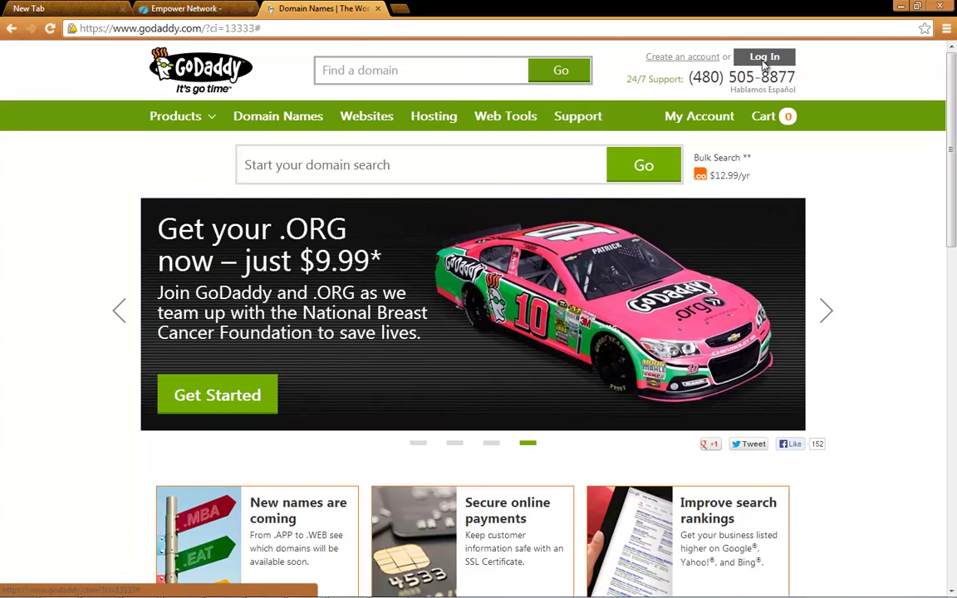
Log in to GoDaddy with the customer number and account password
{"action": "left_click", "coordinate": [765, 65]}
{"action": "left_click", "coordinate": [382, 299]}
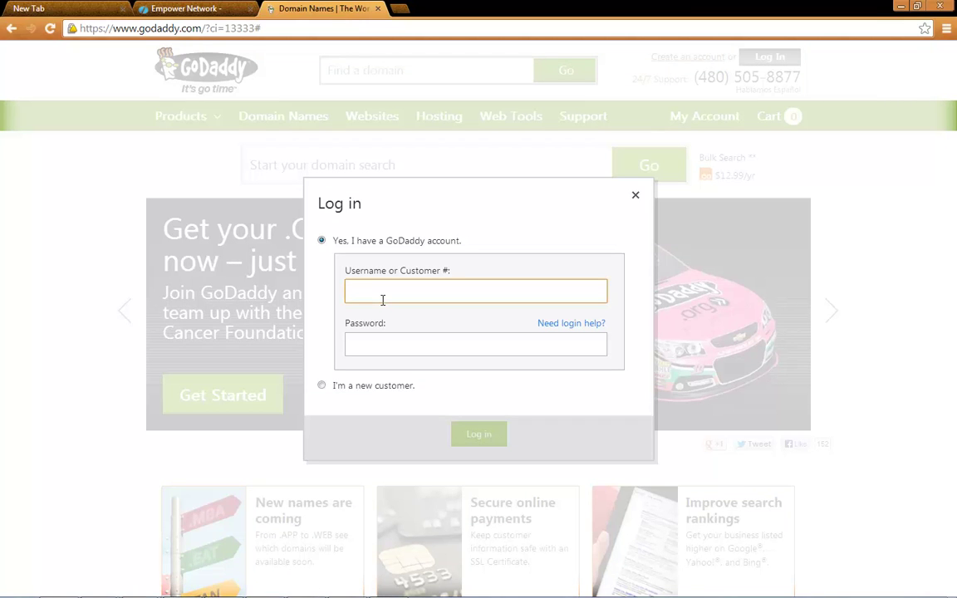
{"action": "left_click", "coordinate": [395, 349]}
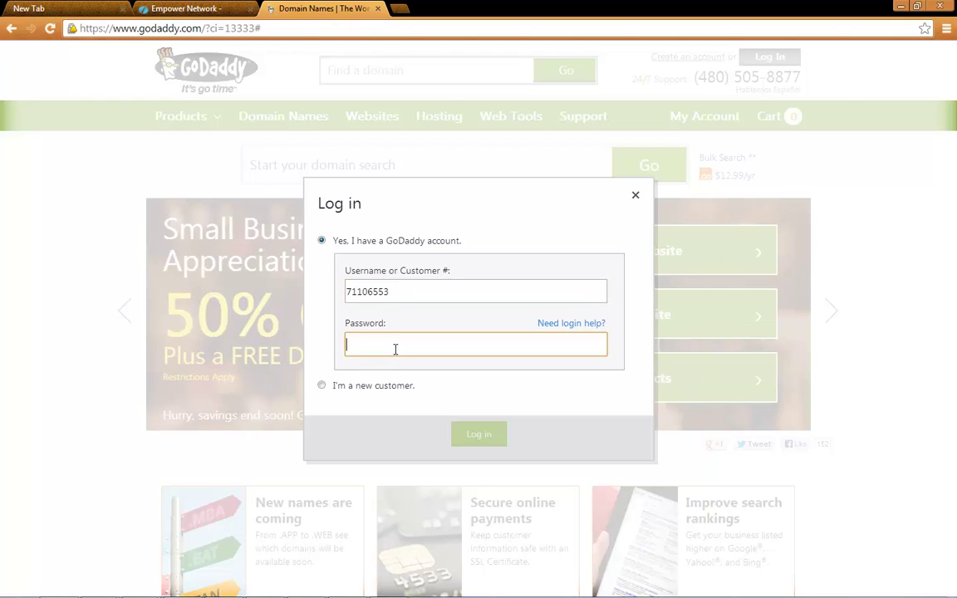
{"action": "type", "text": "•"}
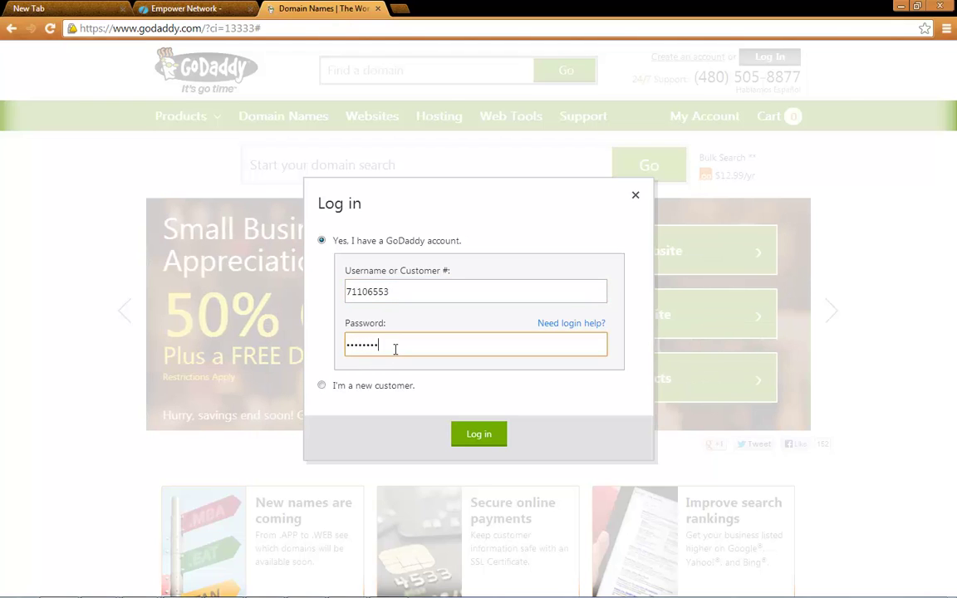
{"action": "left_click", "coordinate": [489, 434]}
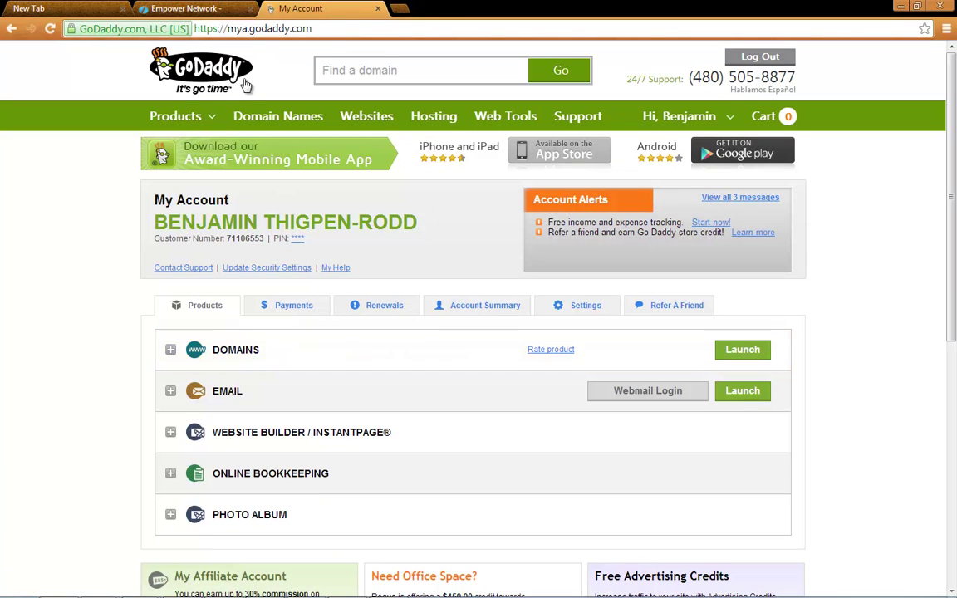
Copy the CNAME value benbrilliant.empowernetwork.com from Empower Network's custom domain page
{"action": "left_click", "coordinate": [185, 8]}
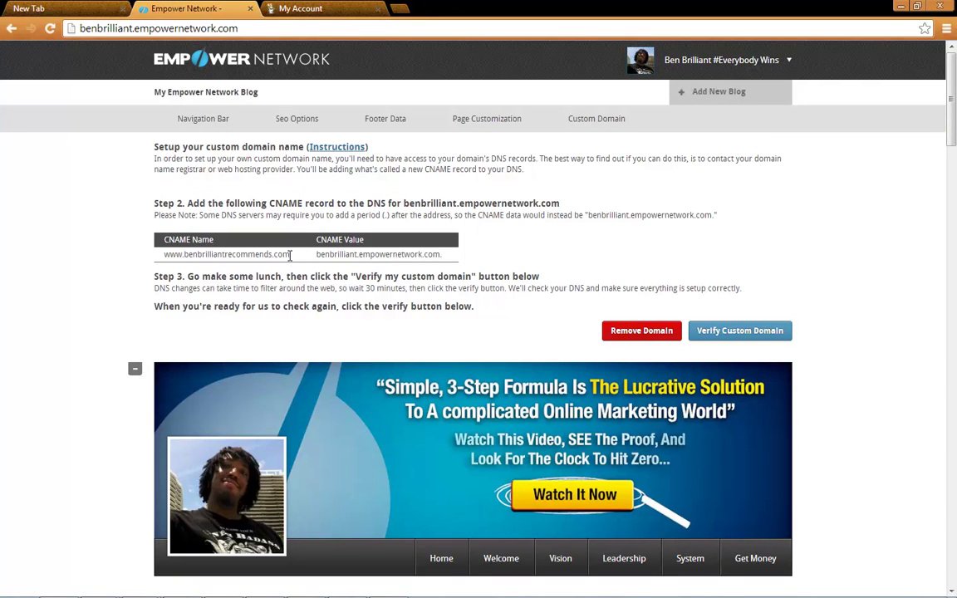
{"action": "left_click_drag", "start_coordinate": [317, 254], "coordinate": [455, 253]}
{"action": "key", "text": "ctrl+c"}
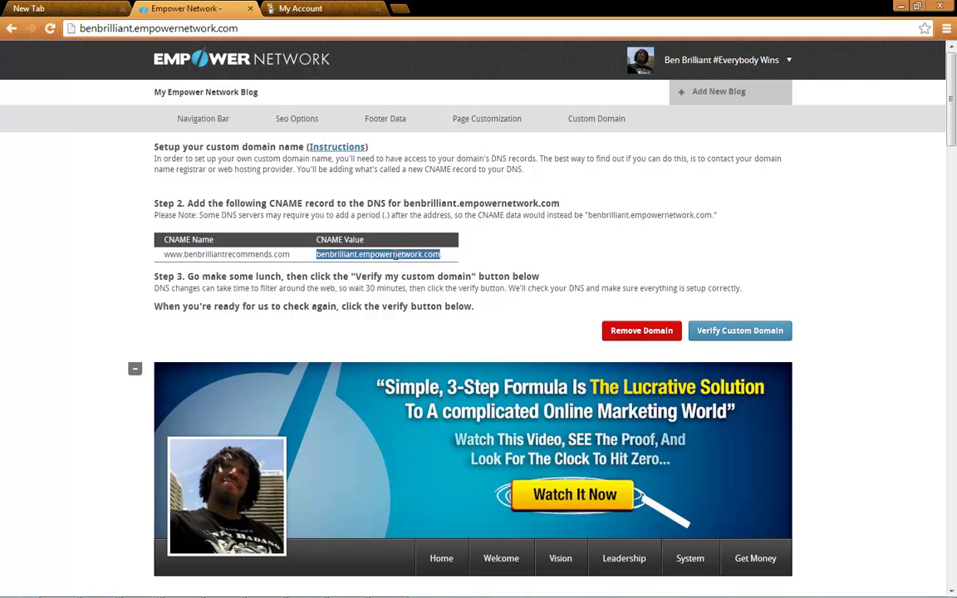
{"action": "right_click", "coordinate": [396, 257]}
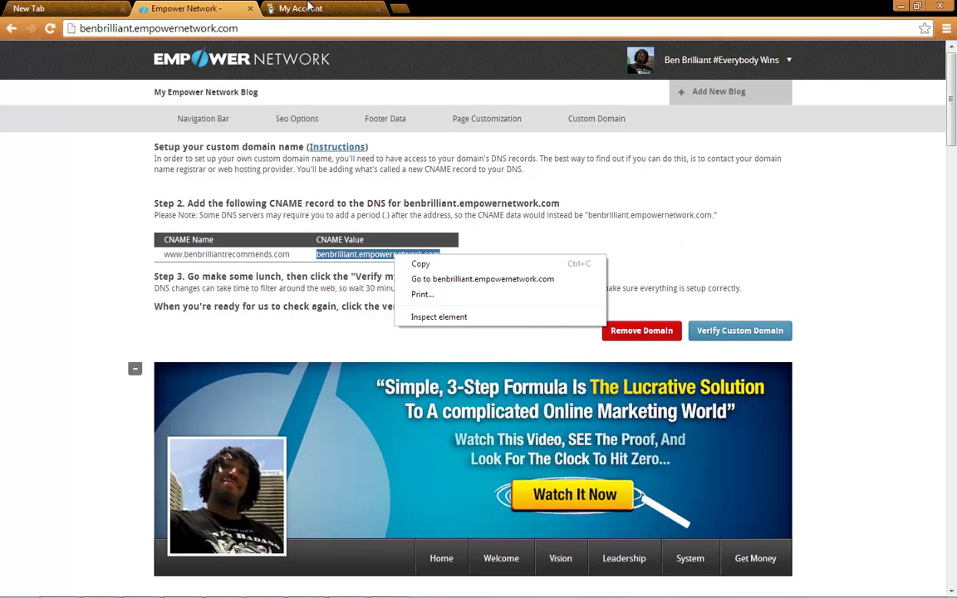
Launch benbrilliantrecommends.com from the Domains list on GoDaddy's My Account page
{"action": "left_click", "coordinate": [308, 9]}
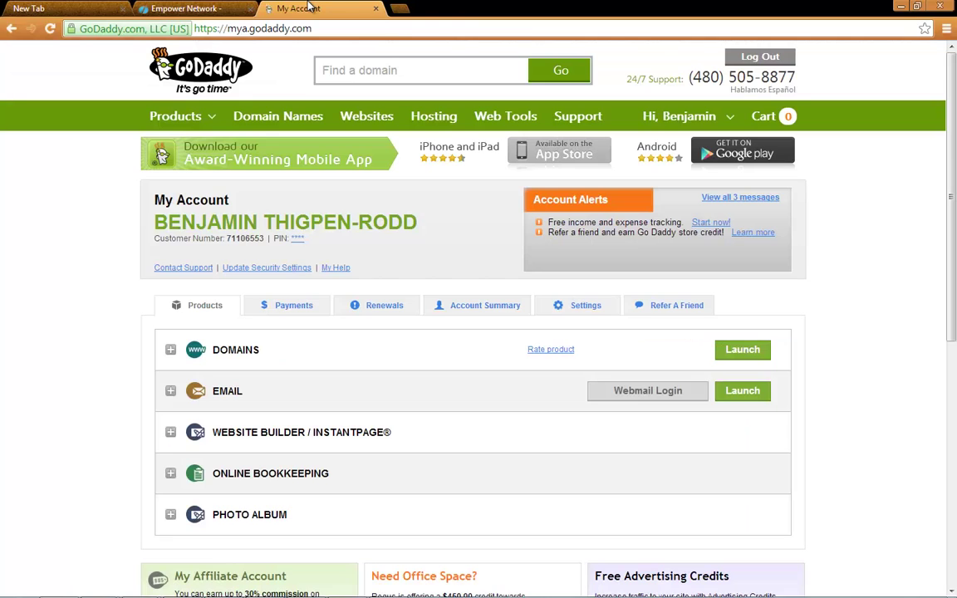
{"action": "left_click", "coordinate": [237, 359]}
{"action": "scroll", "coordinate": [237, 359], "scroll_direction": "down", "scroll_amount": 3}
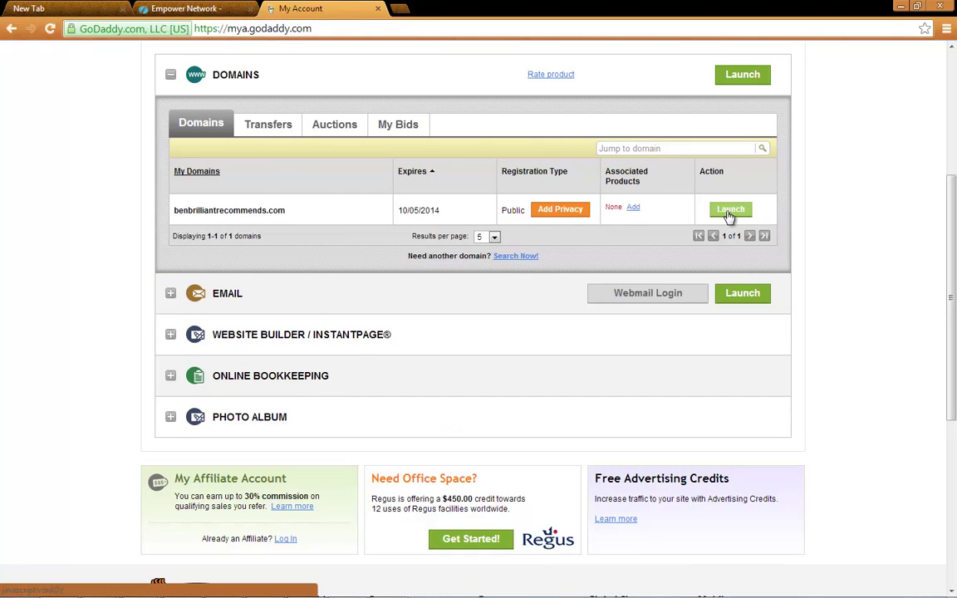
{"action": "left_click", "coordinate": [729, 213]}
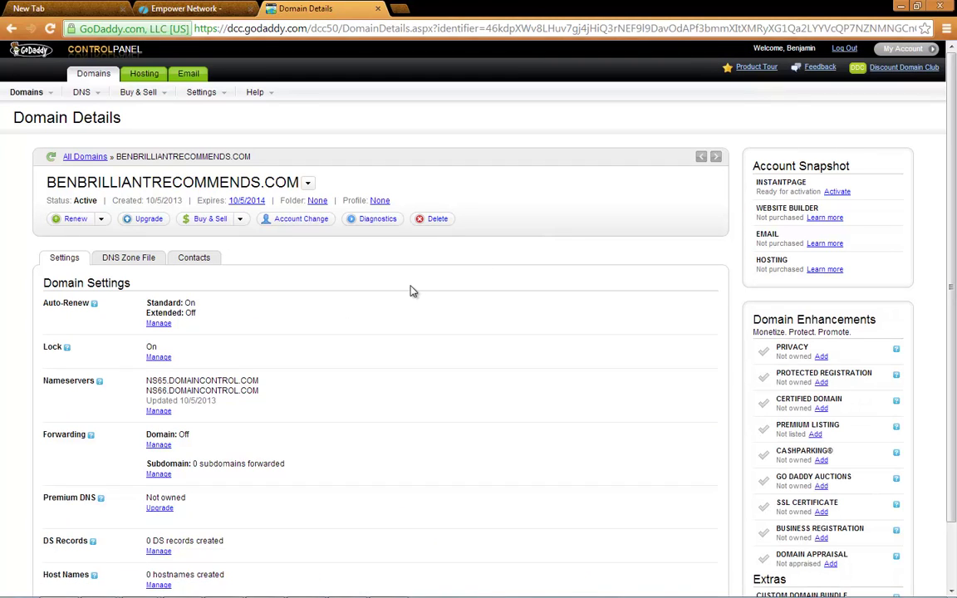
Open the DNS Zone File editor for benbrilliantrecommends.com and locate the www CNAME row
{"action": "left_click", "coordinate": [127, 263]}
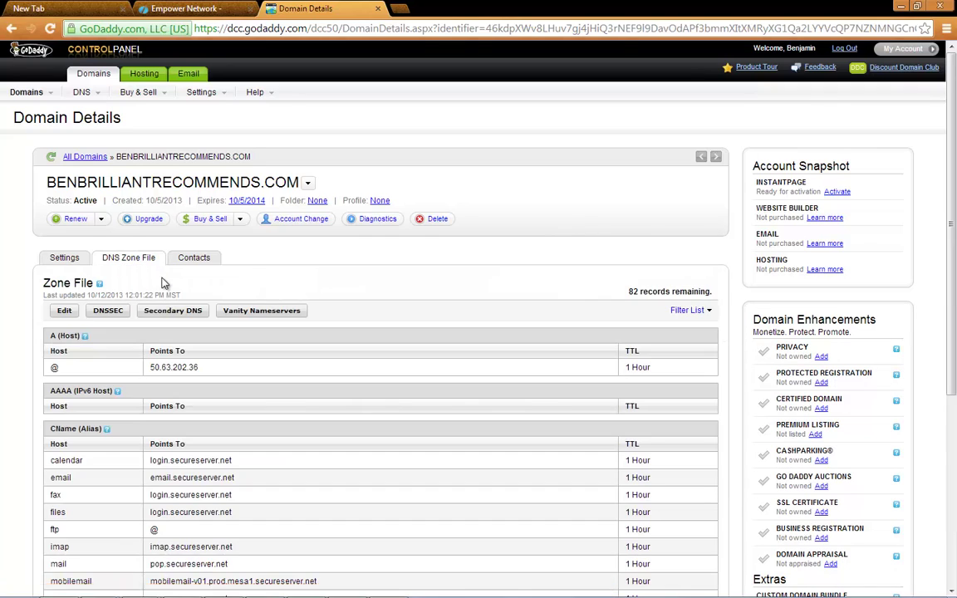
{"action": "scroll", "coordinate": [163, 279], "scroll_direction": "down", "scroll_amount": 3}
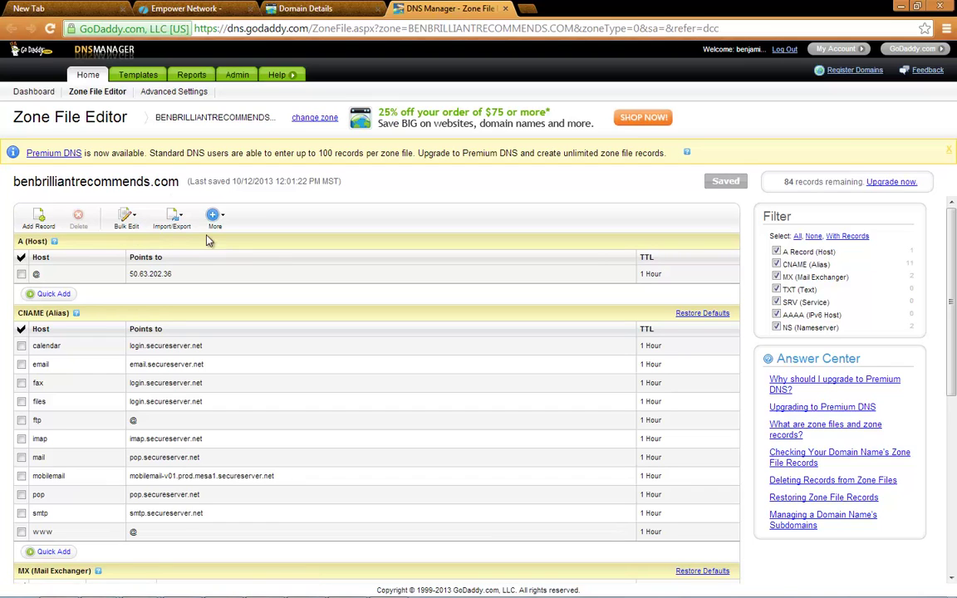
{"action": "scroll", "coordinate": [150, 332], "scroll_direction": "down", "scroll_amount": 3}
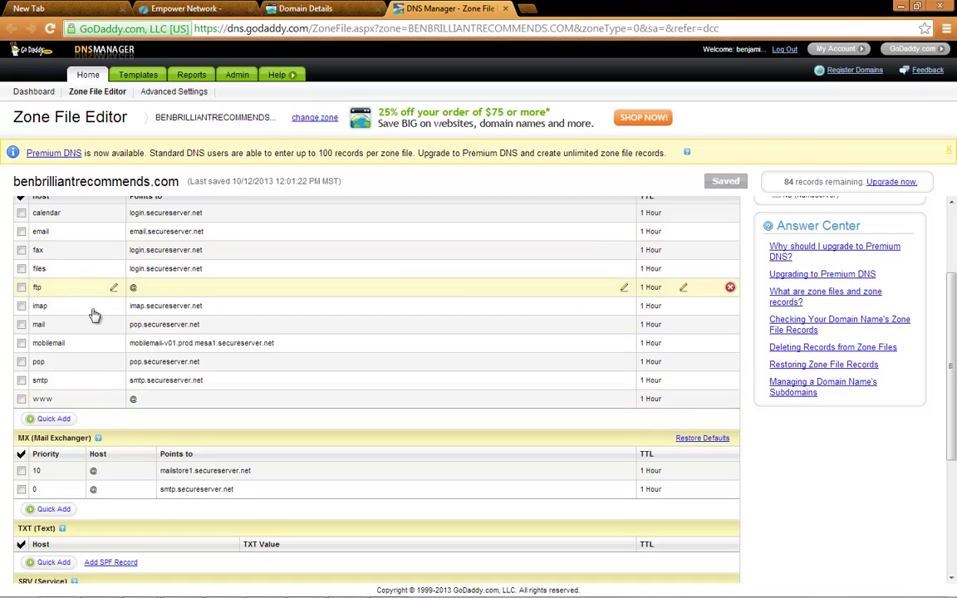
{"action": "scroll", "coordinate": [89, 203], "scroll_direction": "up", "scroll_amount": 3}
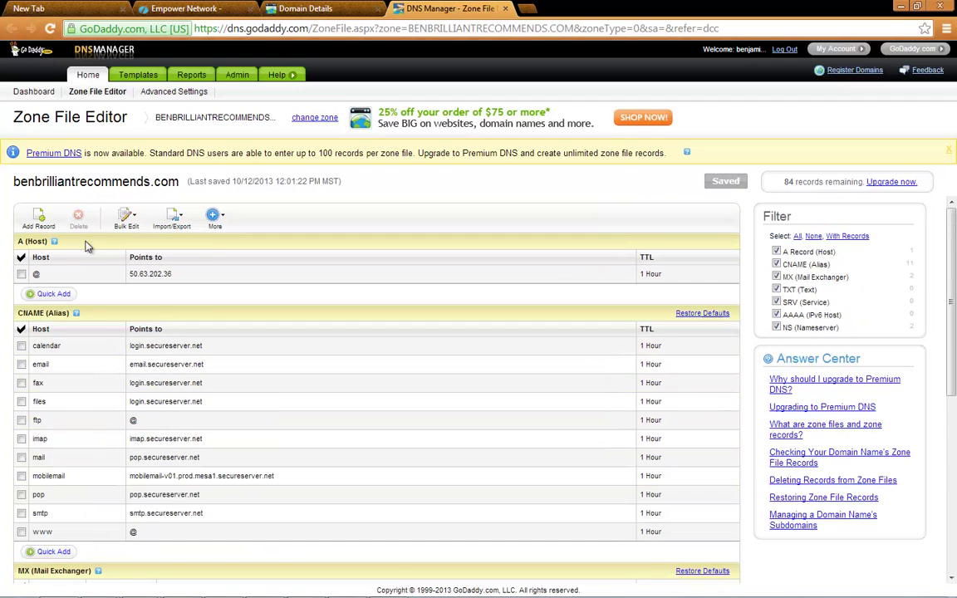
{"action": "mouse_move", "coordinate": [73, 313]}
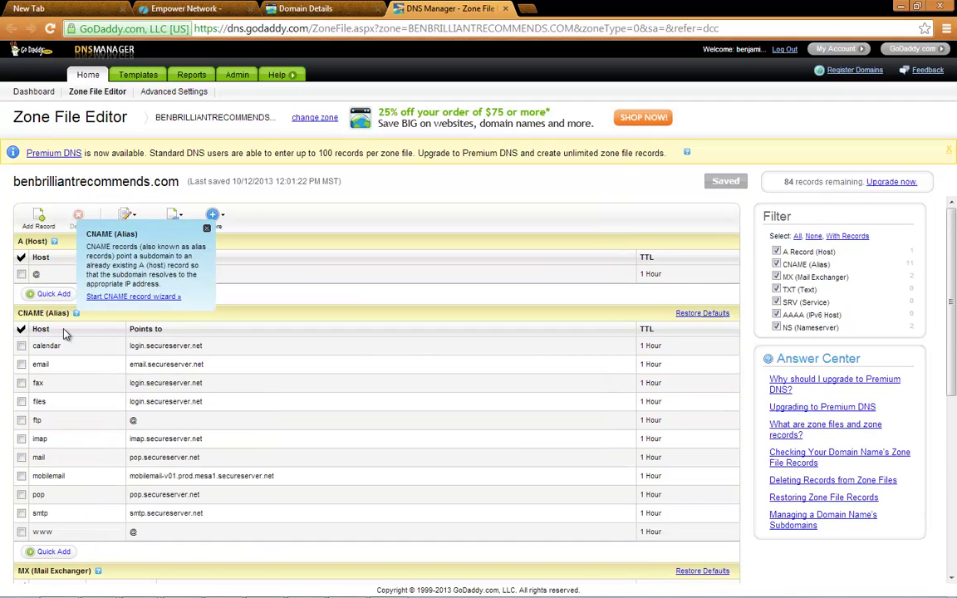
{"action": "scroll", "coordinate": [66, 332], "scroll_direction": "down", "scroll_amount": 3}
{"action": "scroll", "coordinate": [66, 334], "scroll_direction": "up", "scroll_amount": 3}
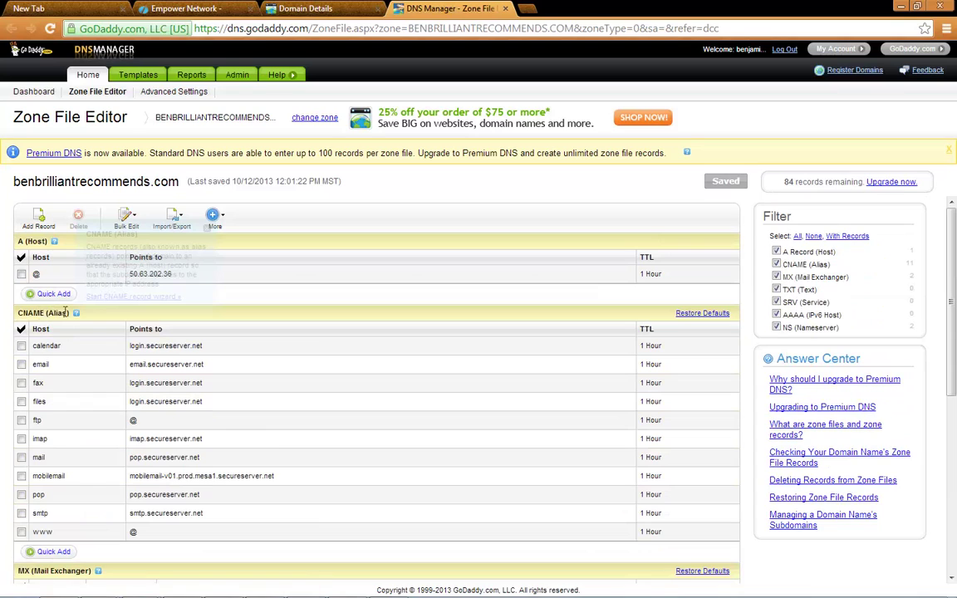
{"action": "scroll", "coordinate": [73, 333], "scroll_direction": "down", "scroll_amount": 2}
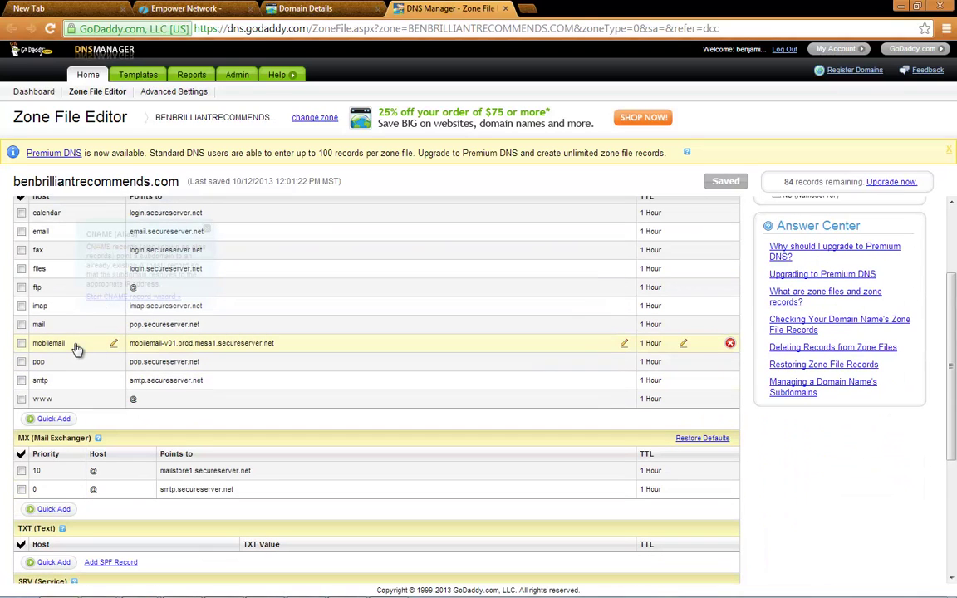
Point the www CNAME record at benbrilliant.empowernetwork.com by pasting the copied value
{"action": "left_click", "coordinate": [115, 401]}
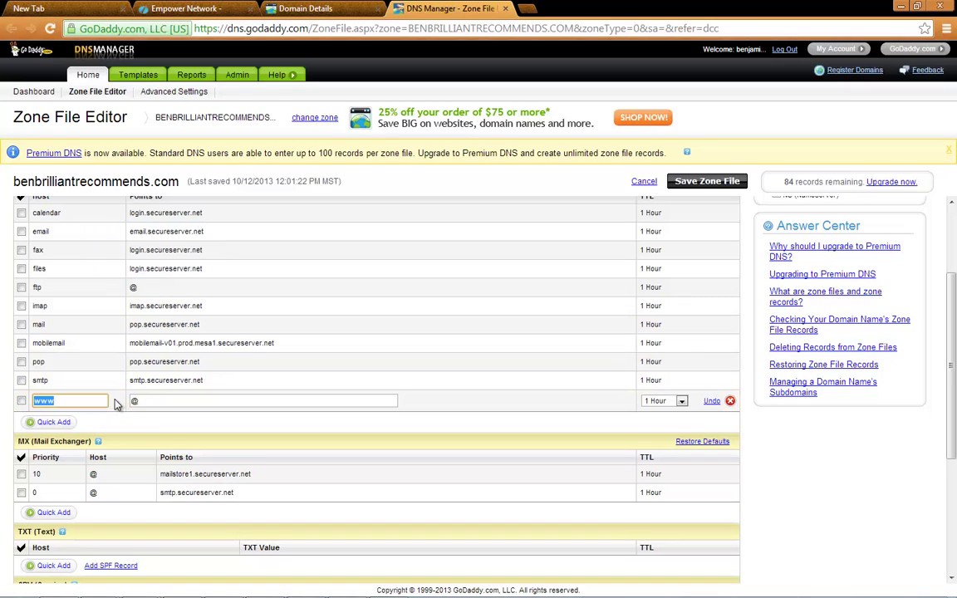
{"action": "left_click", "coordinate": [148, 400]}
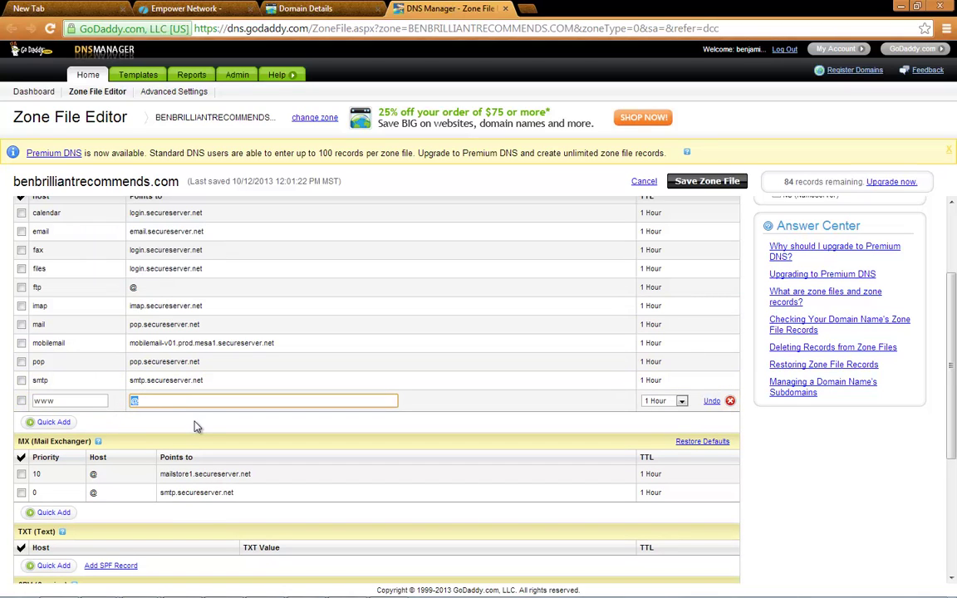
{"action": "key", "text": "ctrl+v"}
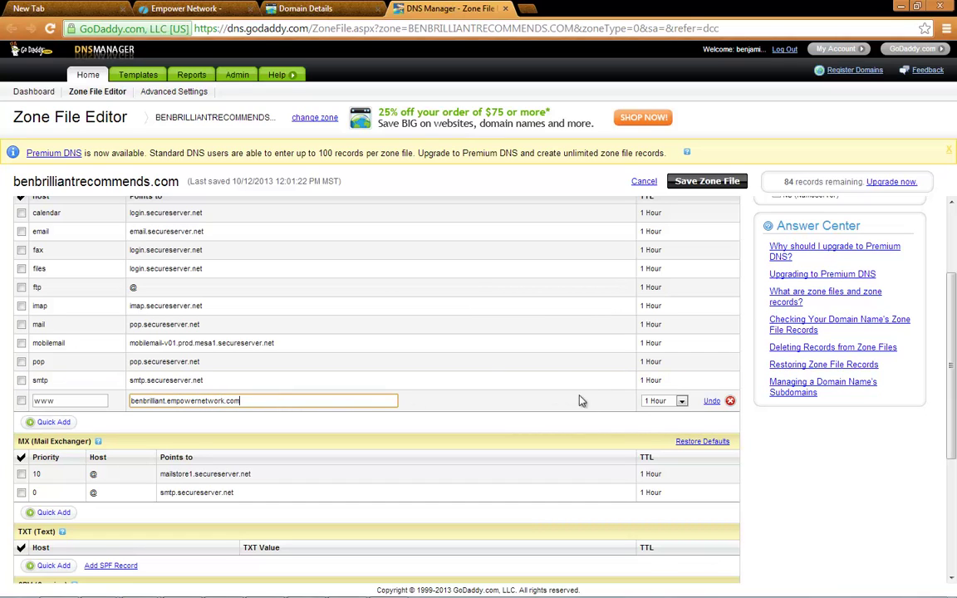
Set the www record's TTL to 1/2 Hour and save the zone file
{"action": "left_click", "coordinate": [665, 400]}
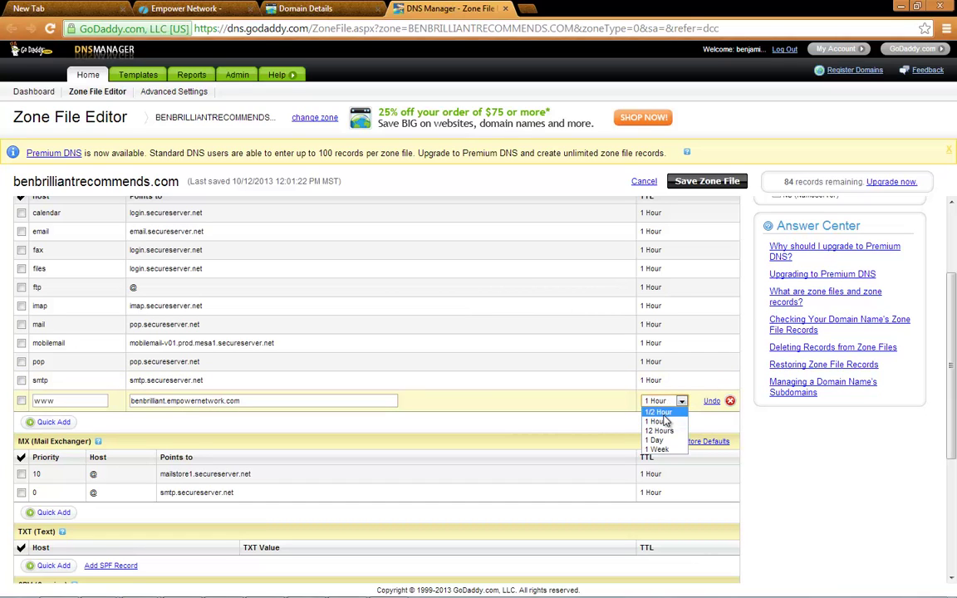
{"action": "left_click", "coordinate": [664, 415]}
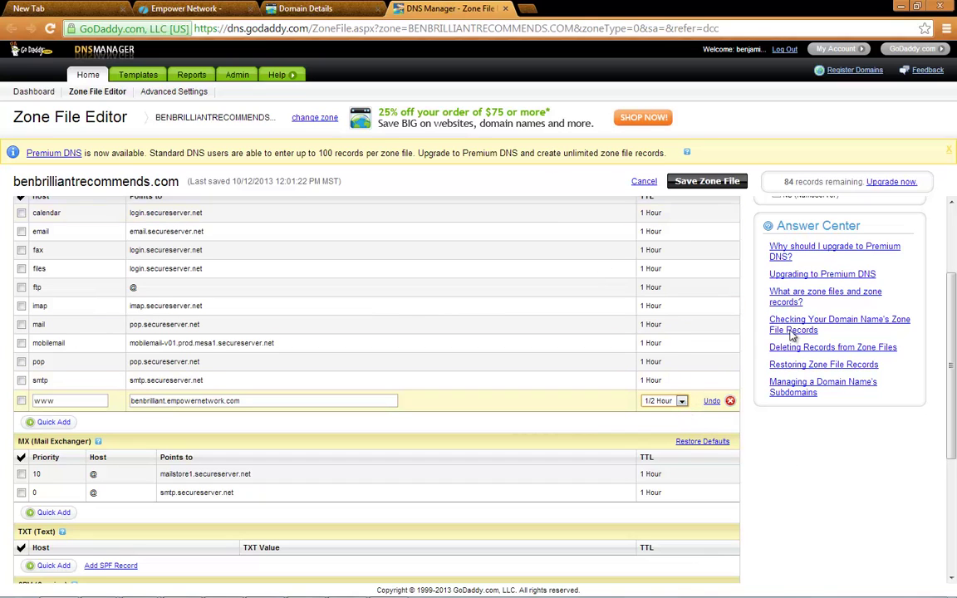
{"action": "scroll", "coordinate": [356, 350], "scroll_direction": "up", "scroll_amount": 4}
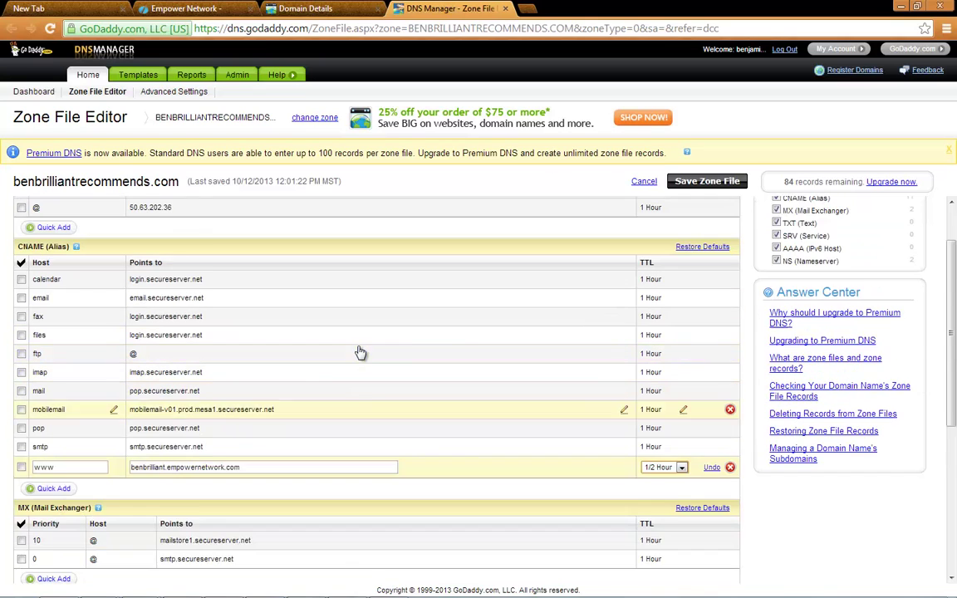
{"action": "left_click", "coordinate": [715, 186]}
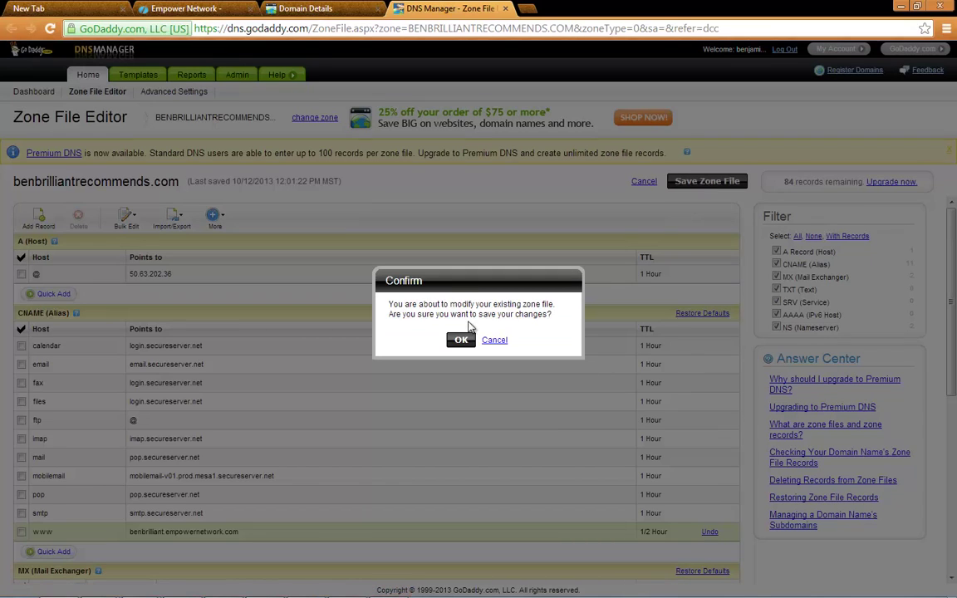
Confirm the zone file save and dismiss the Zone File Saved message
{"action": "left_click", "coordinate": [454, 341]}
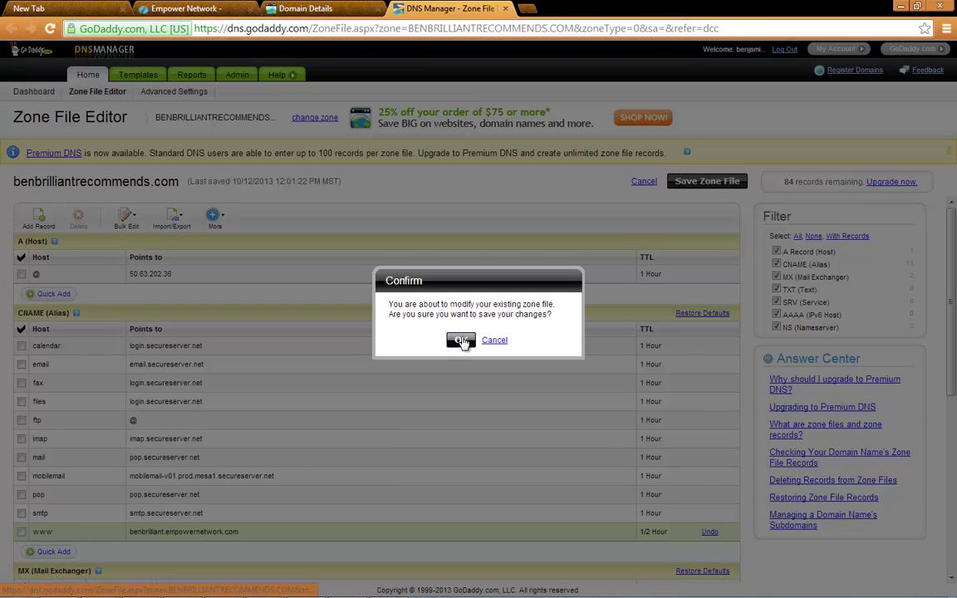
{"action": "left_click", "coordinate": [455, 340]}
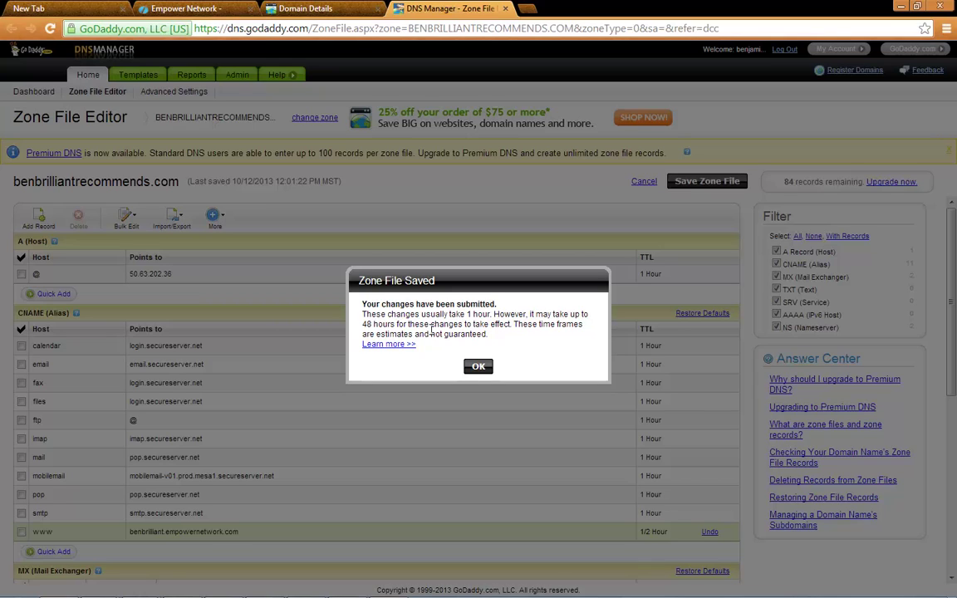
{"action": "left_click", "coordinate": [478, 366]}
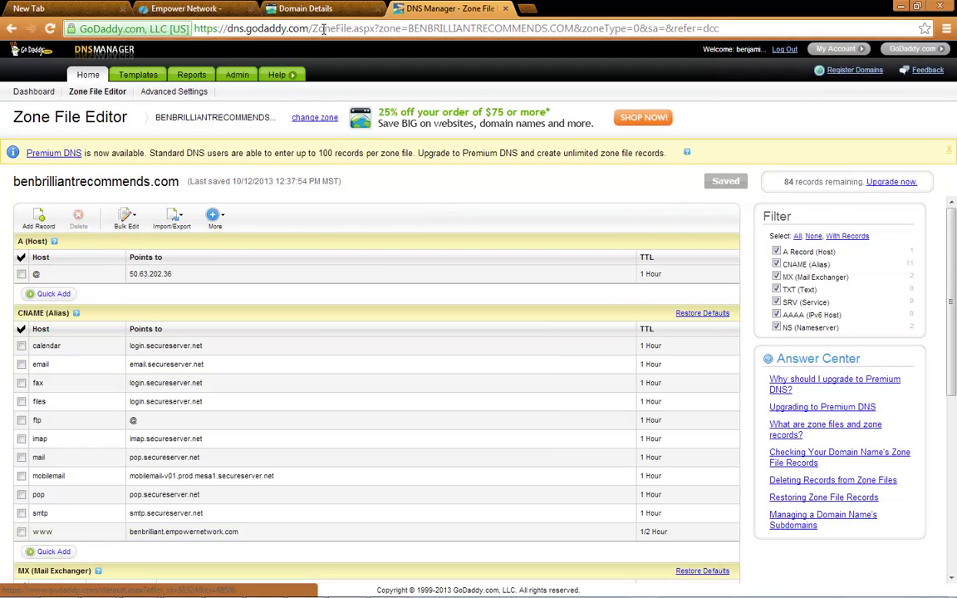
Verify the custom domain on Empower Network's custom domain page
{"action": "left_click", "coordinate": [184, 8]}
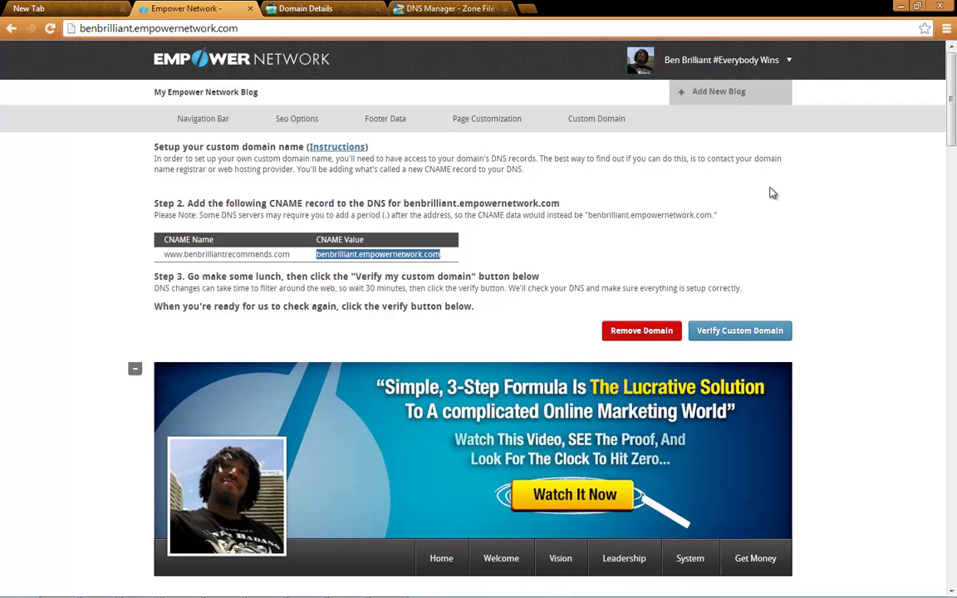
{"action": "left_click", "coordinate": [745, 334]}
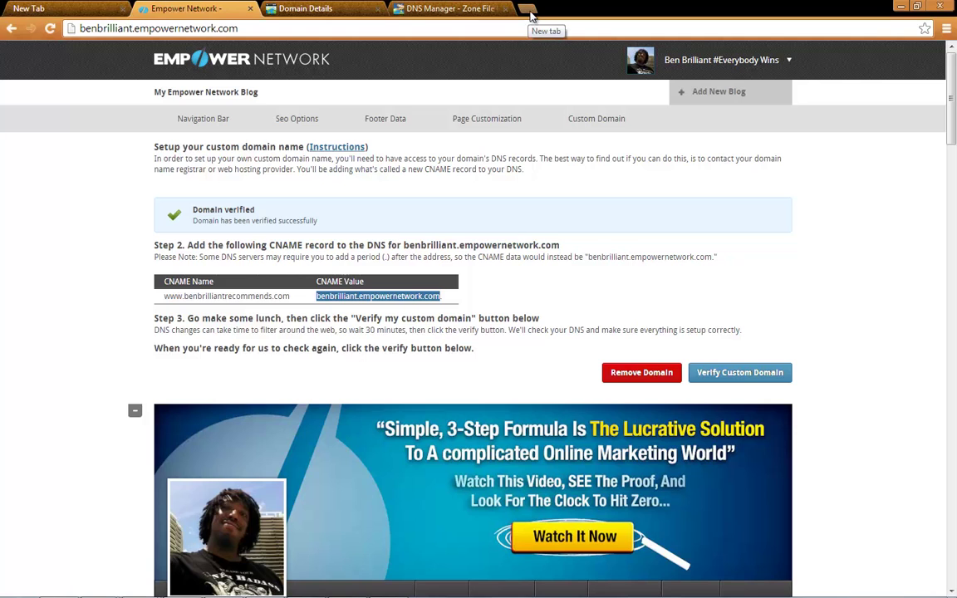
{"action": "left_click", "coordinate": [528, 12]}
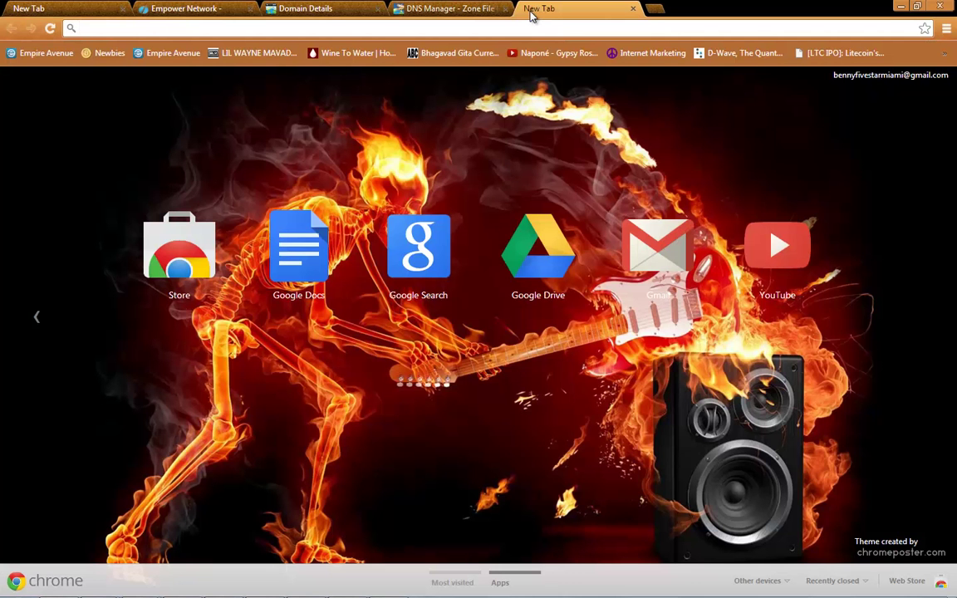
{"action": "type", "text": "www"}
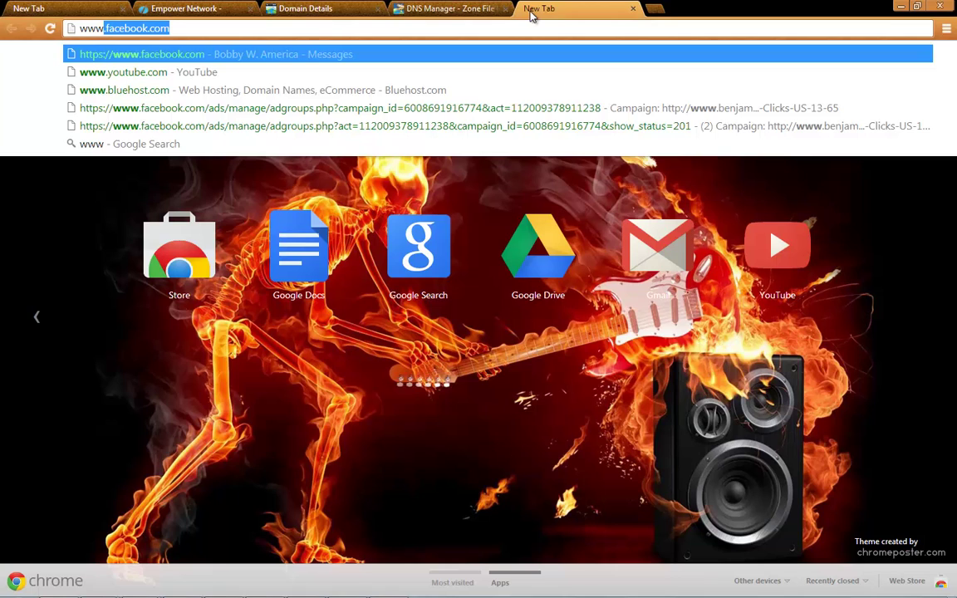
{"action": "type", "text": "."}
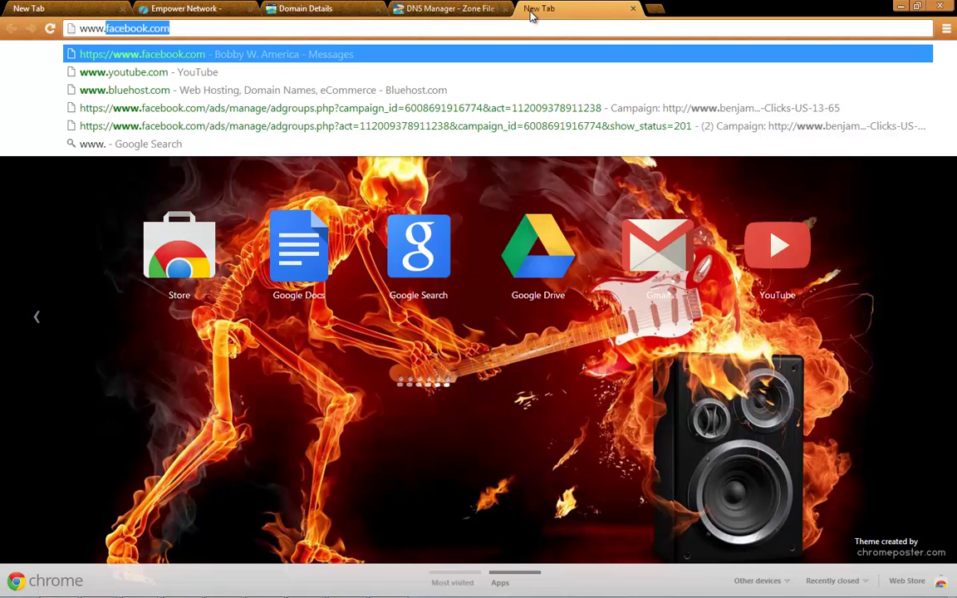
{"action": "type", "text": "ben"}
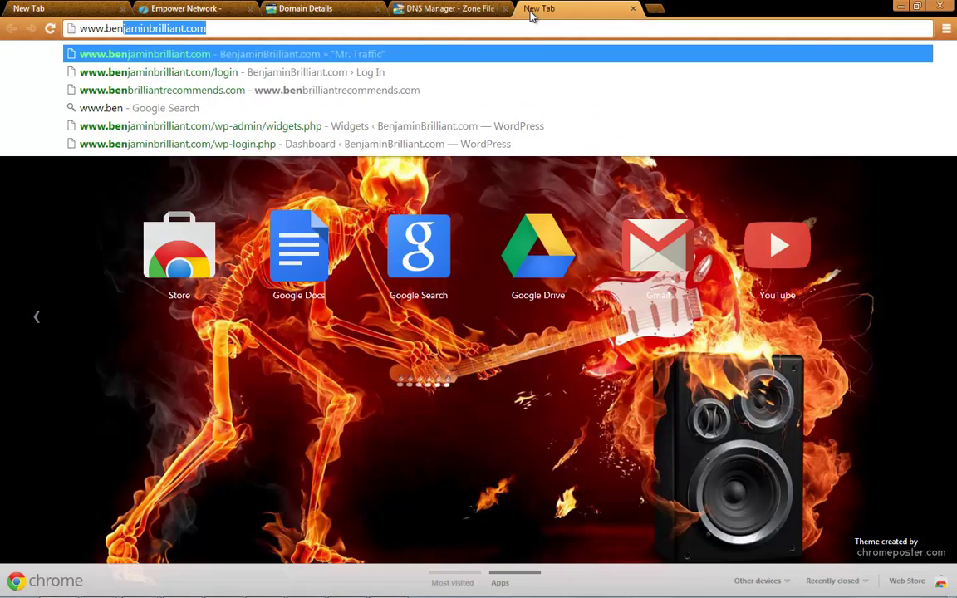
{"action": "type", "text": "recommends"}
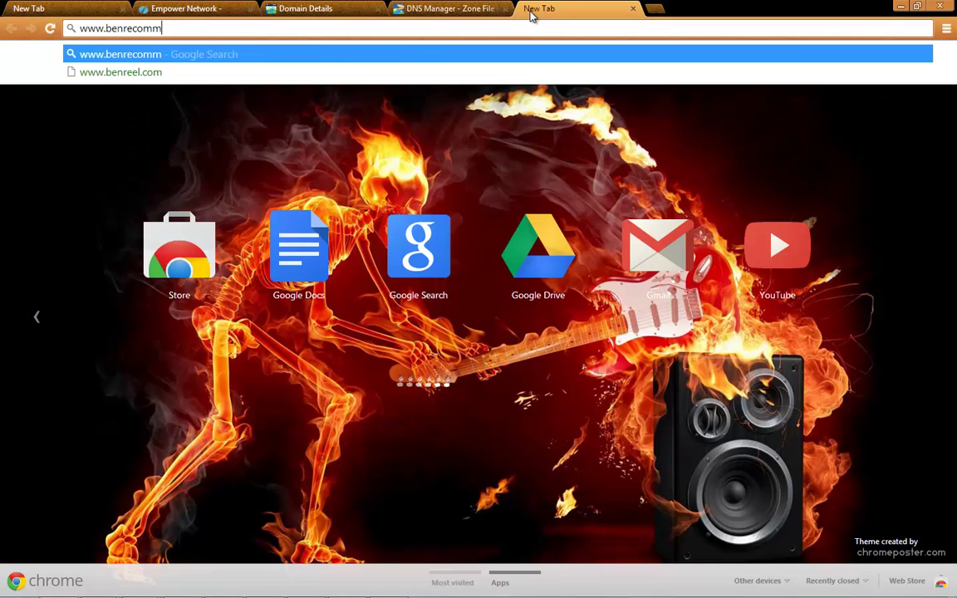
{"action": "type", "text": ".com/domain_profile.cfm?d="}
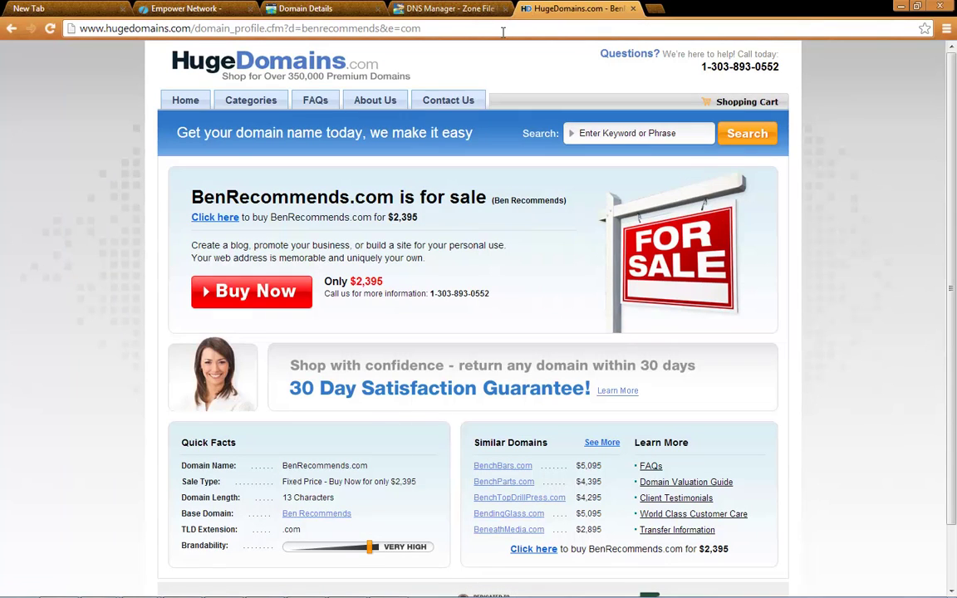
{"action": "left_click", "coordinate": [253, 29]}
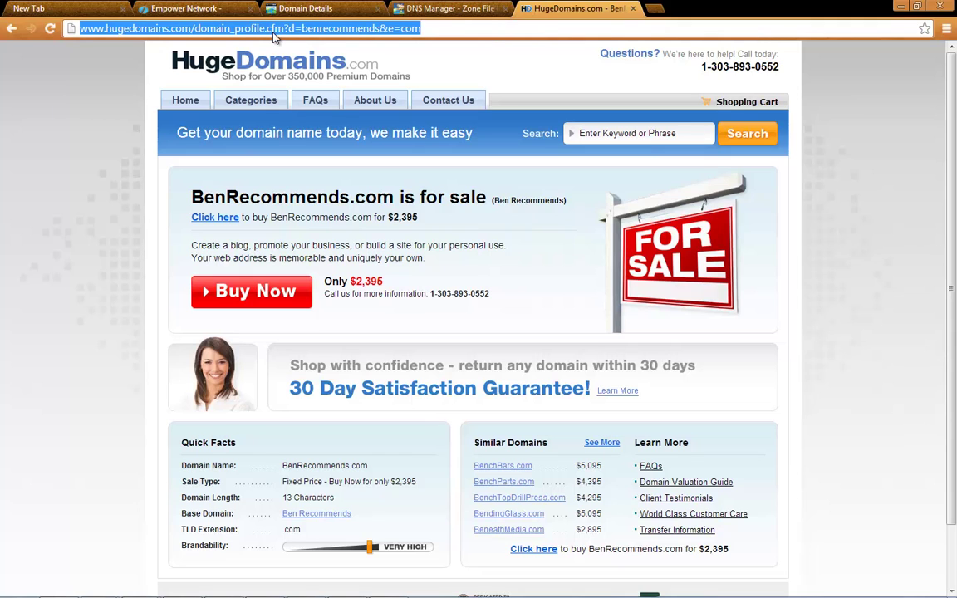
{"action": "type", "text": "www.be"}
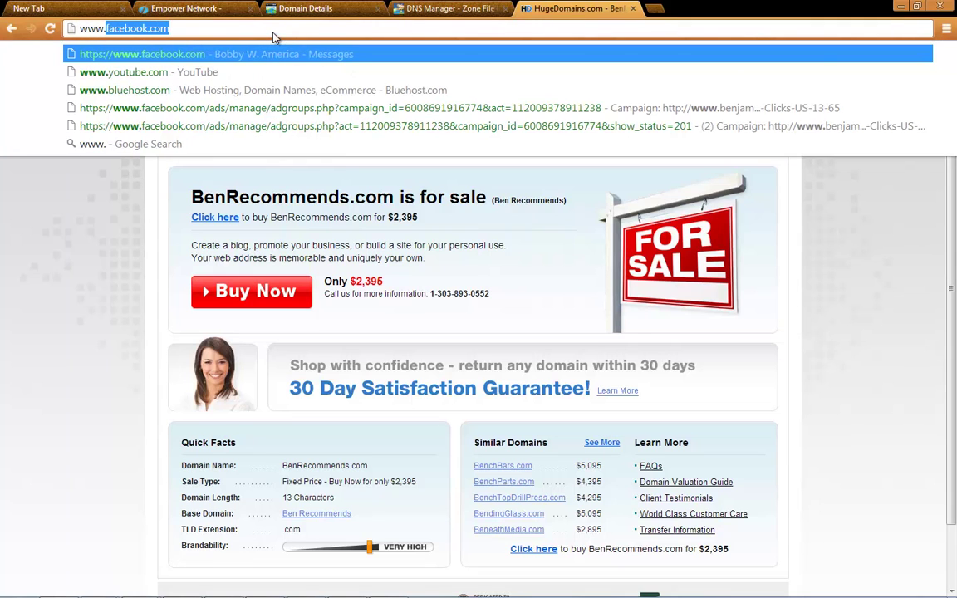
{"action": "type", "text": "nbri"}
{"action": "key", "text": "Return"}
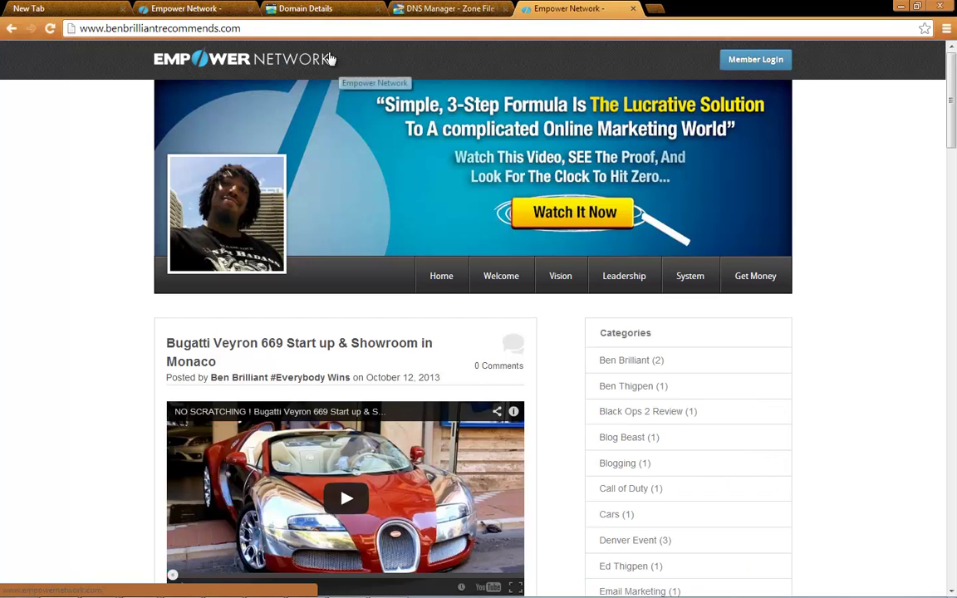
{"action": "left_click", "coordinate": [236, 30]}
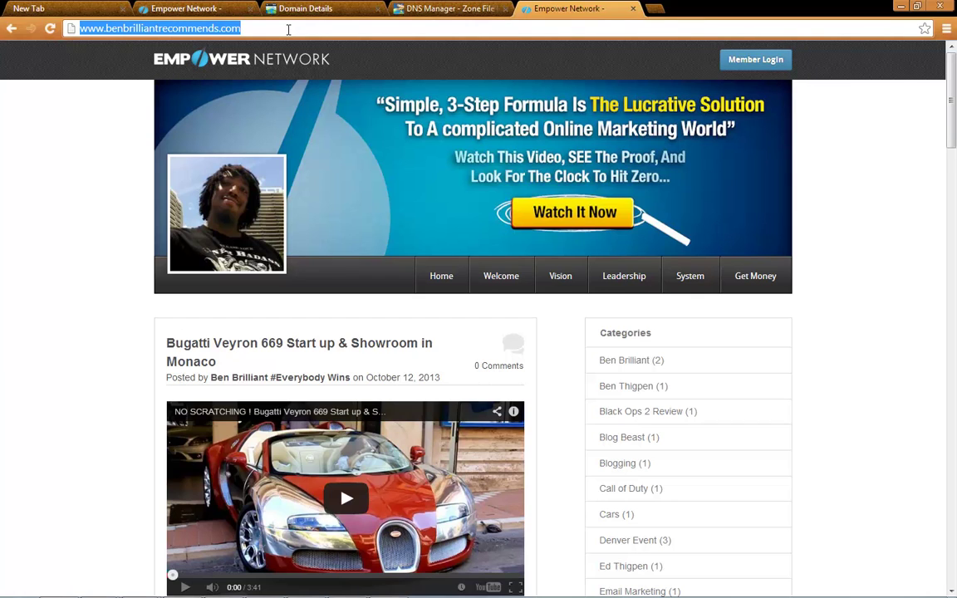
Load benbrilliantrecommends.com without www, then view its GoDaddy settings showing forwarding Off
{"action": "type", "text": "benbri"}
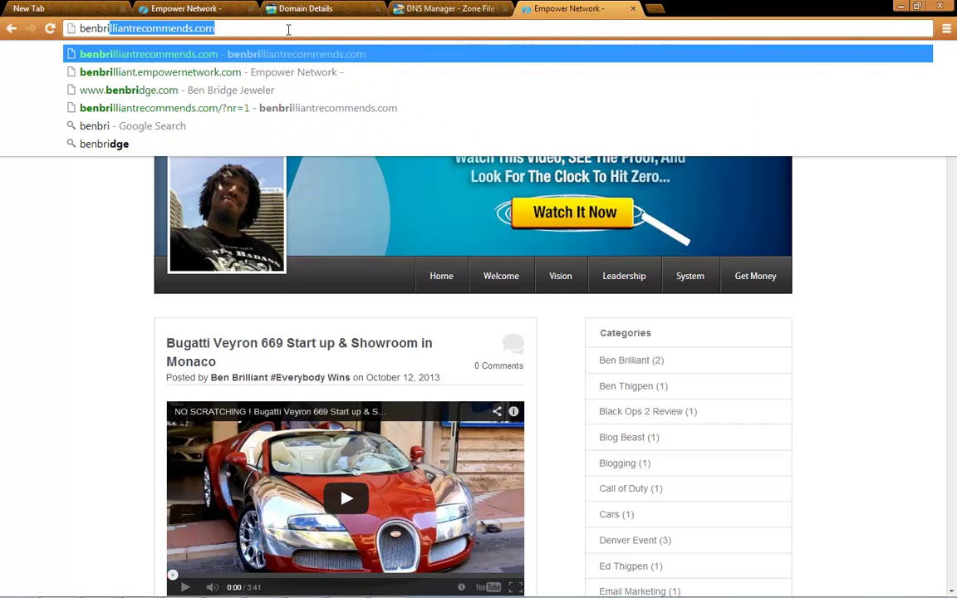
{"action": "key", "text": "Return"}
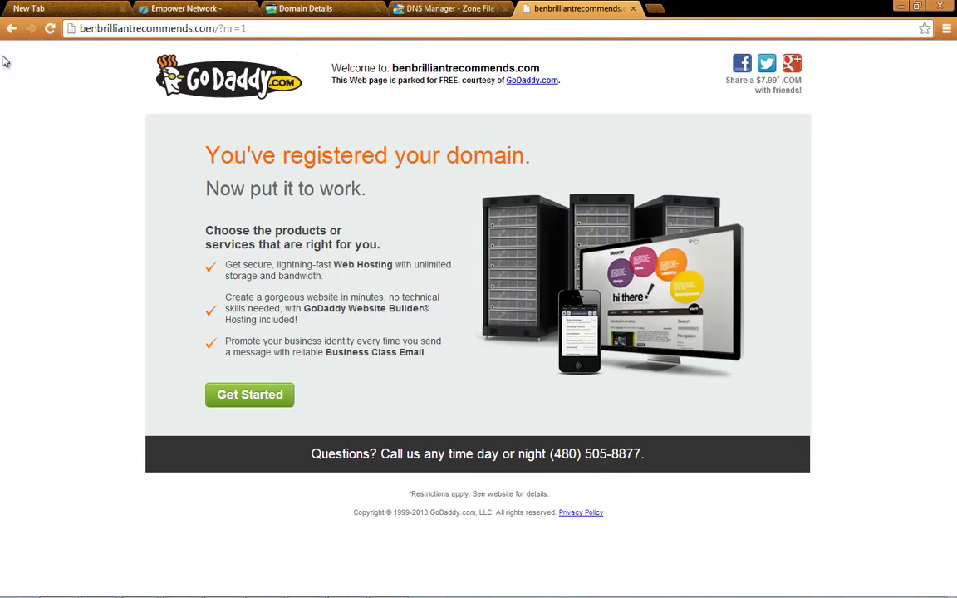
{"action": "left_click", "coordinate": [293, 7]}
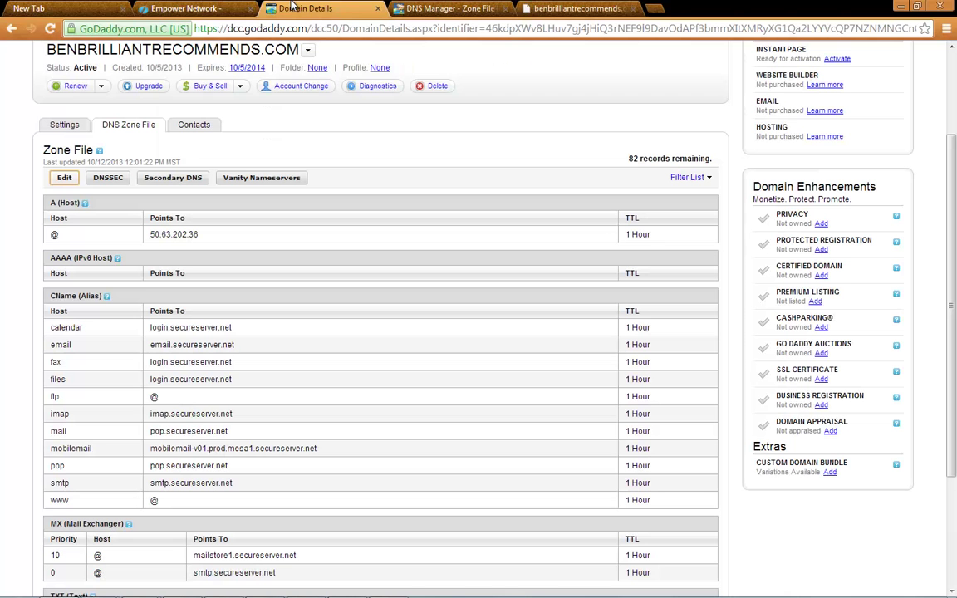
{"action": "scroll", "coordinate": [139, 274], "scroll_direction": "up", "scroll_amount": 2}
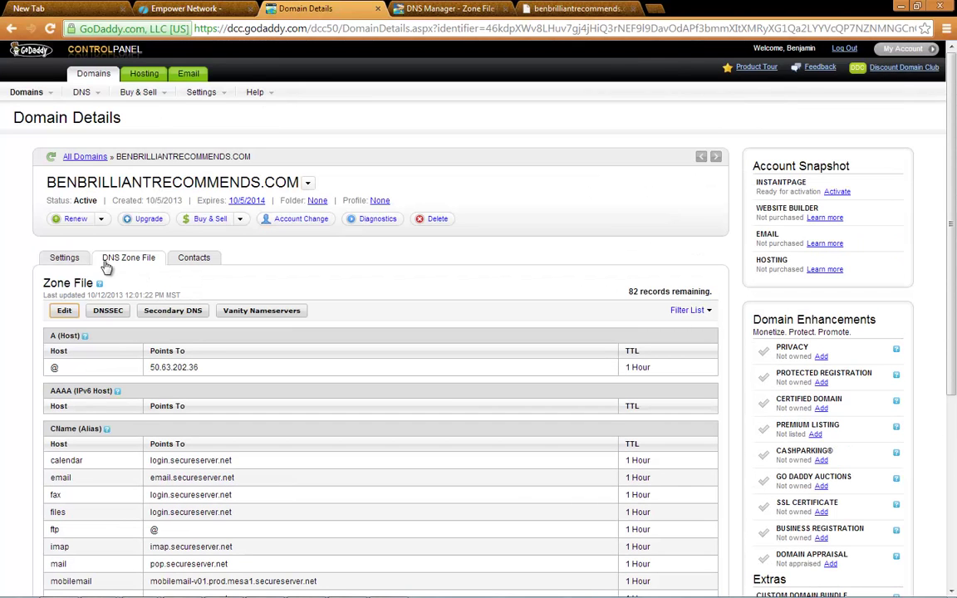
{"action": "left_click", "coordinate": [71, 258]}
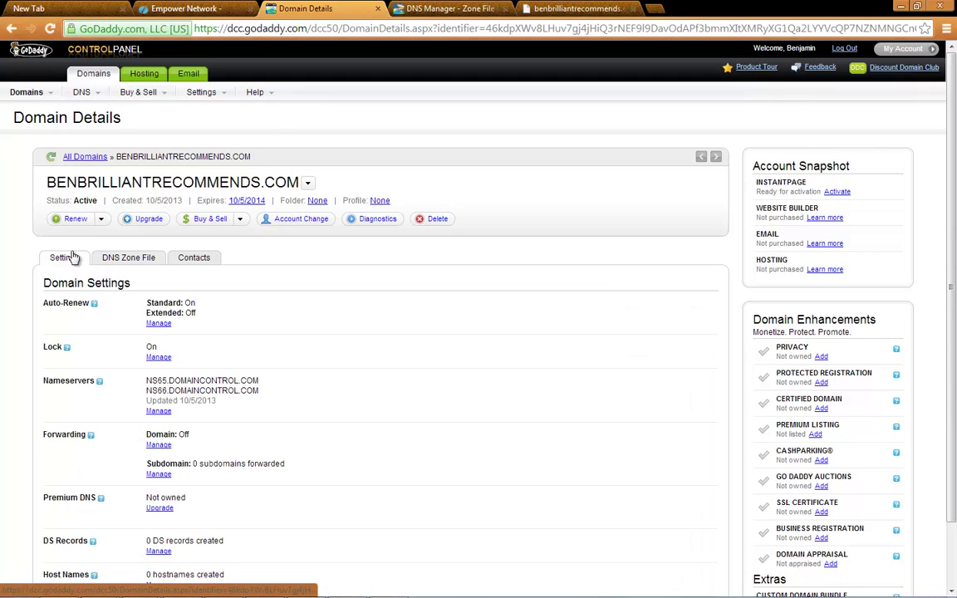
{"action": "scroll", "coordinate": [176, 295], "scroll_direction": "down", "scroll_amount": 2}
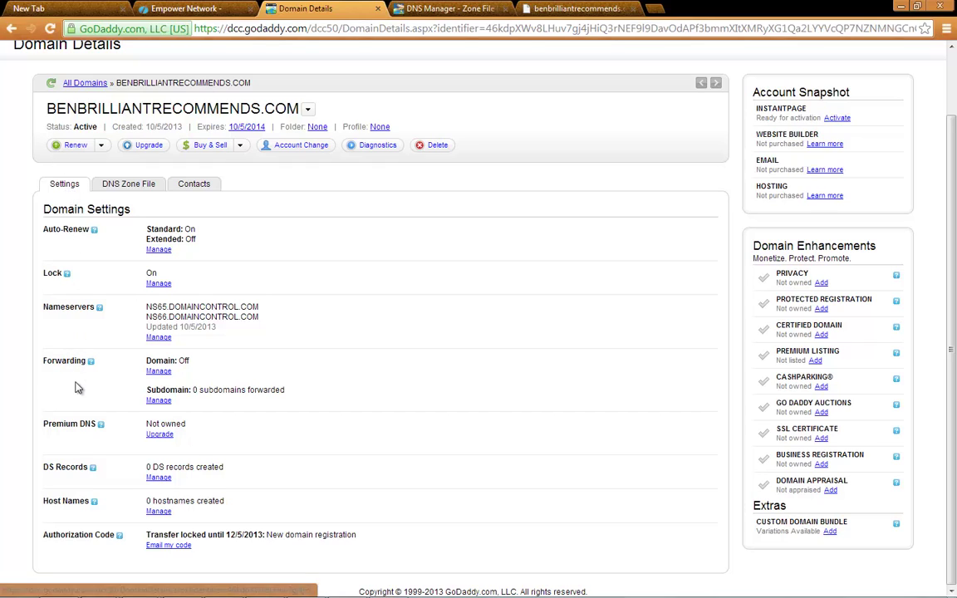
{"action": "left_click", "coordinate": [159, 373]}
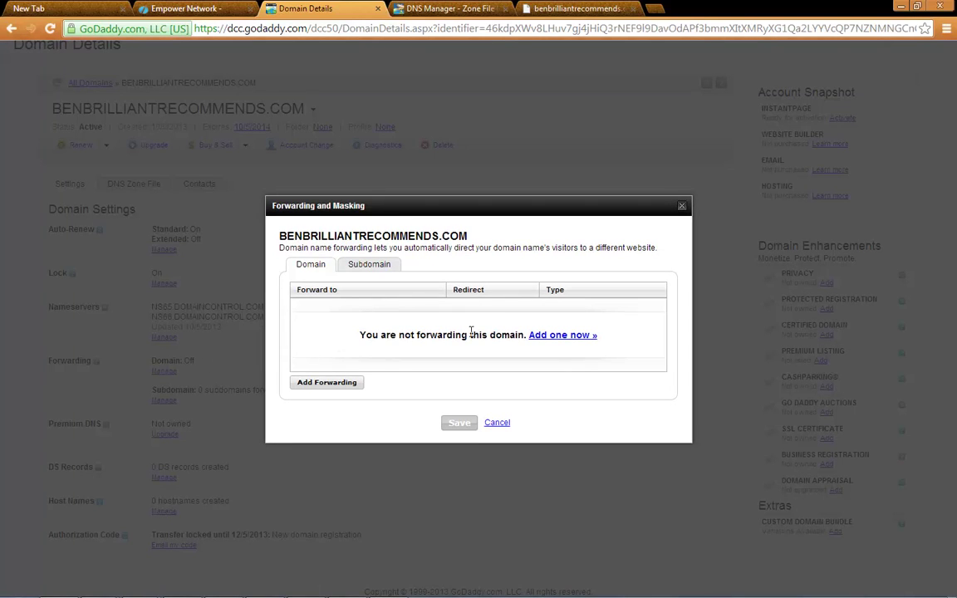
{"action": "left_click", "coordinate": [573, 335]}
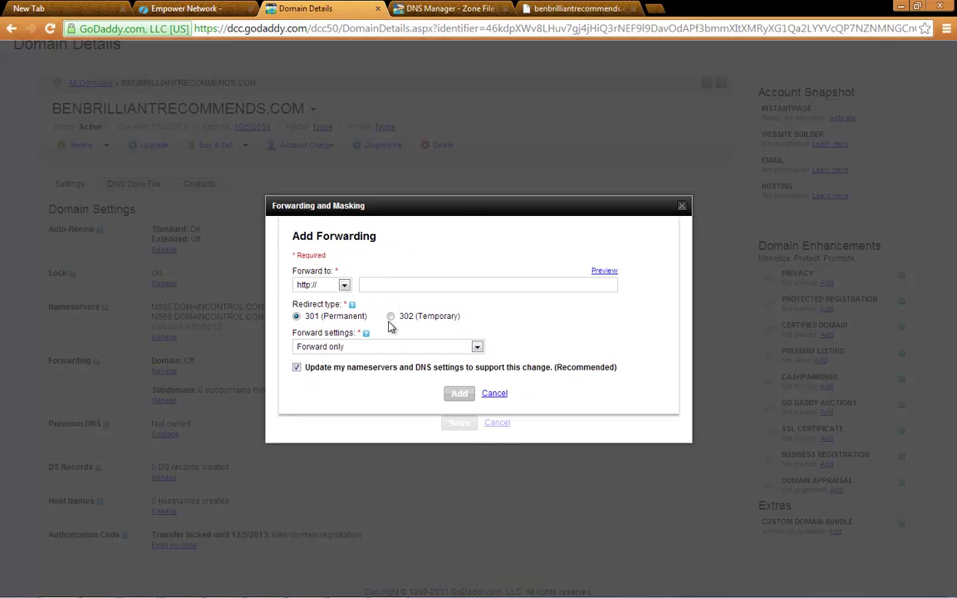
{"action": "left_click", "coordinate": [394, 282]}
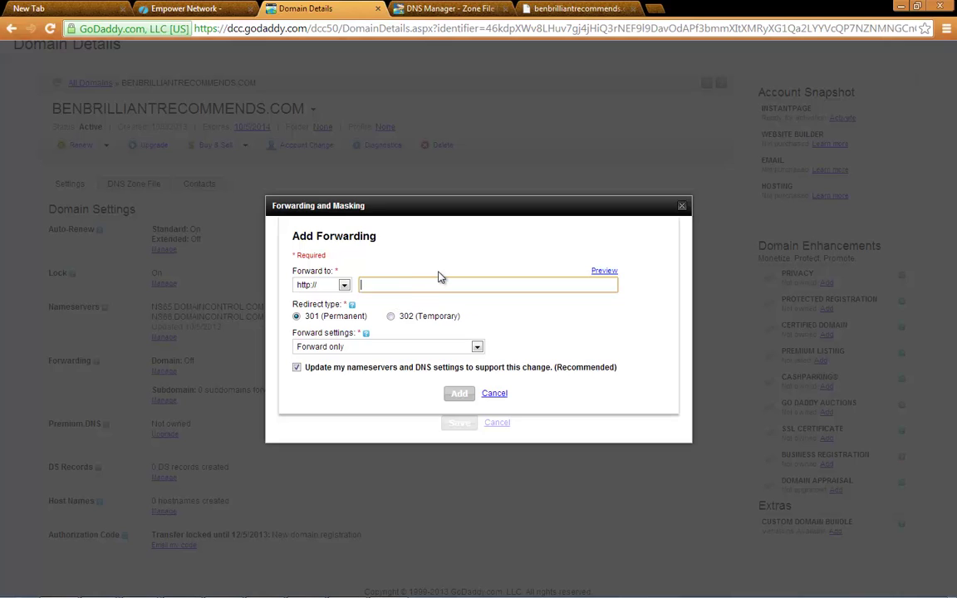
{"action": "type", "text": "w"}
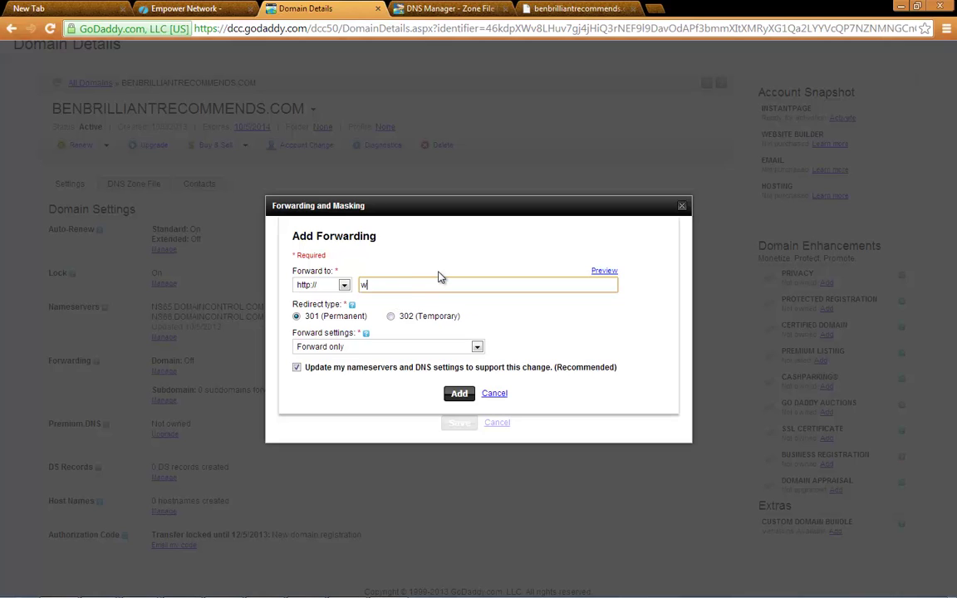
{"action": "type", "text": "ww.benbrilliant.com"}
{"action": "left_click", "coordinate": [457, 395]}
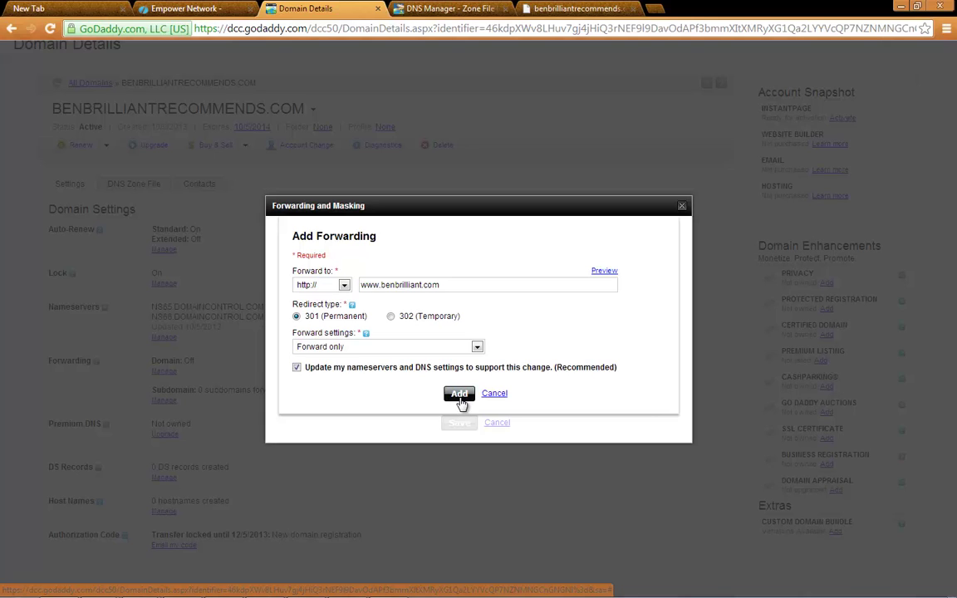
{"action": "left_click", "coordinate": [460, 395]}
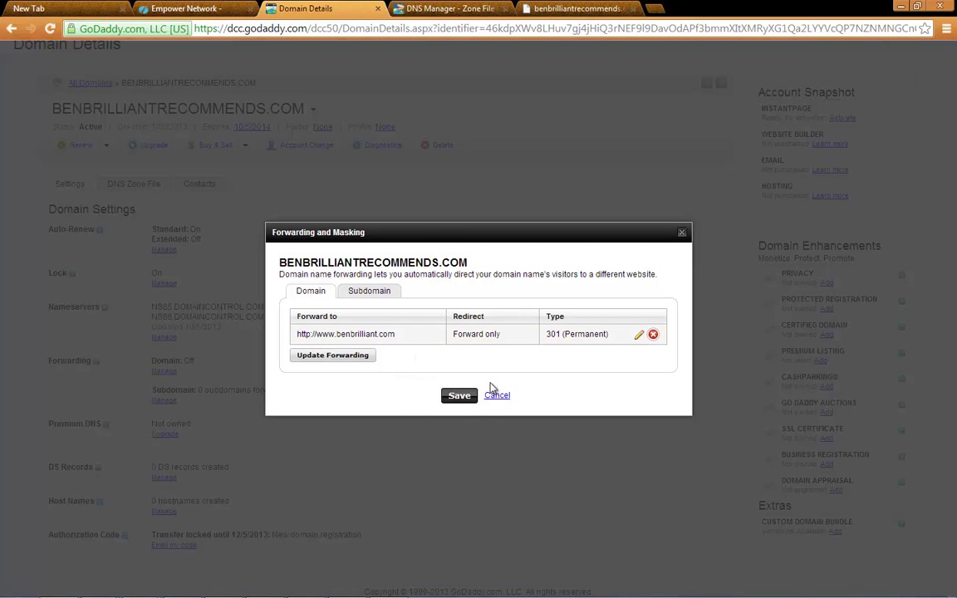
{"action": "left_click", "coordinate": [461, 397]}
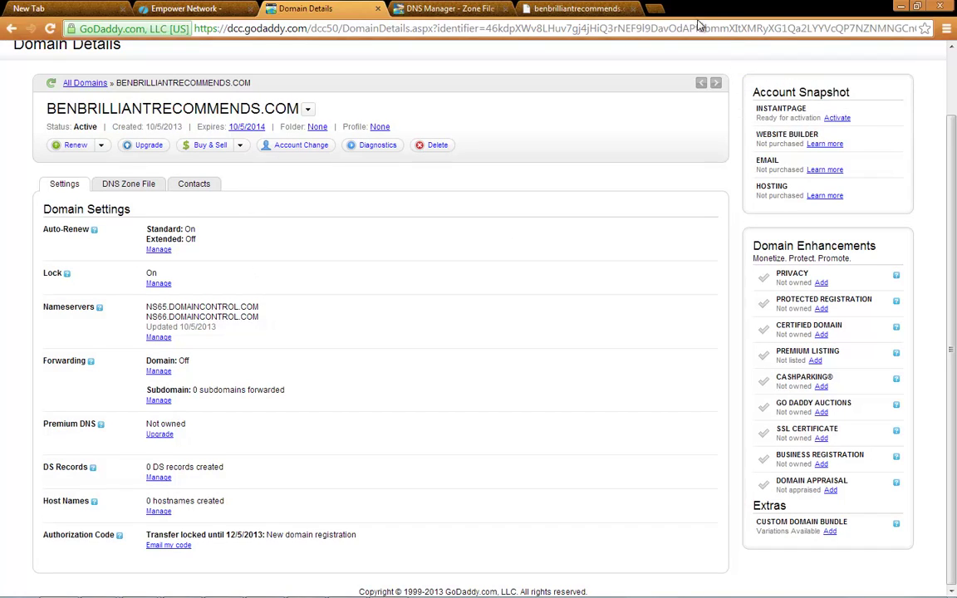
{"action": "left_click", "coordinate": [544, 11]}
Reload benbrilliantrecommends.com to test forwarding, then search '99 cent domain' and open GoDaddy's $0.99 ad
{"action": "left_click", "coordinate": [266, 30]}
{"action": "key", "text": "Return"}
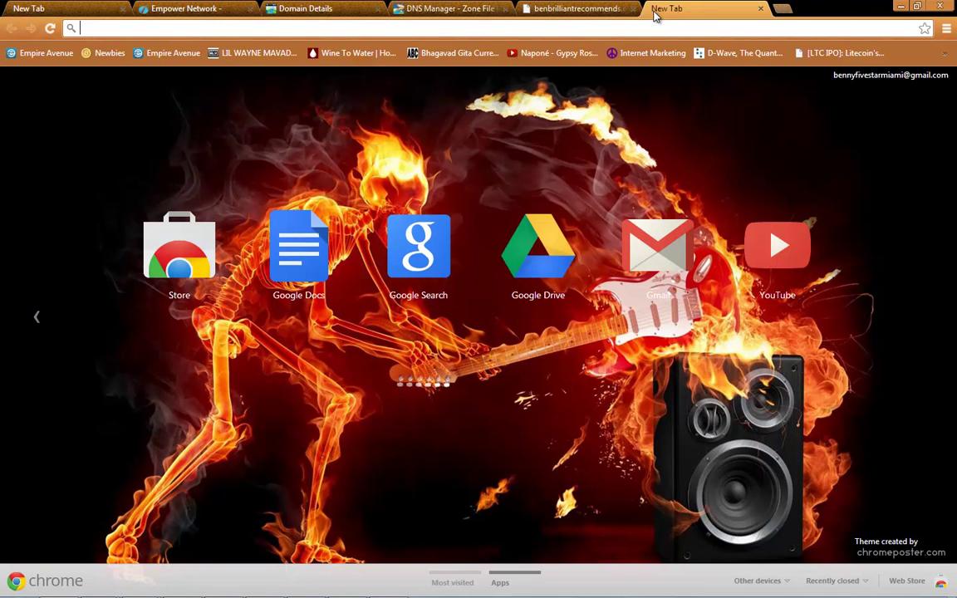
{"action": "type", "text": "99 cent"}
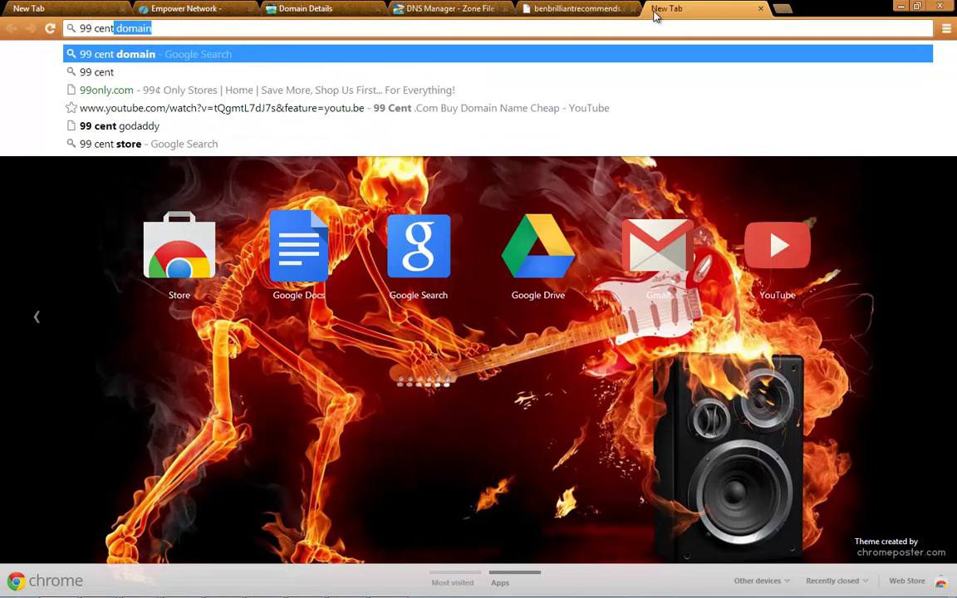
{"action": "type", "text": " domain"}
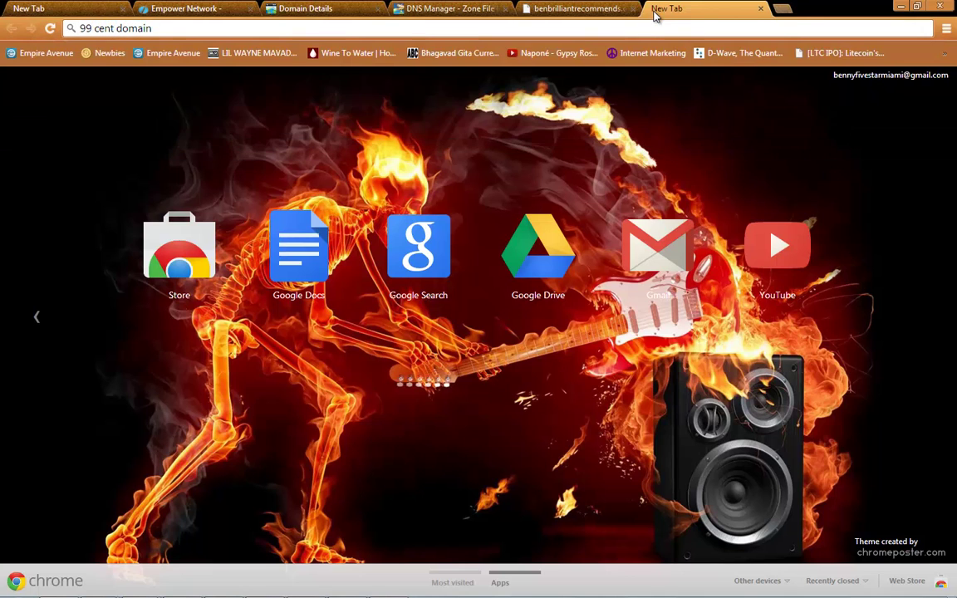
{"action": "key", "text": "Return"}
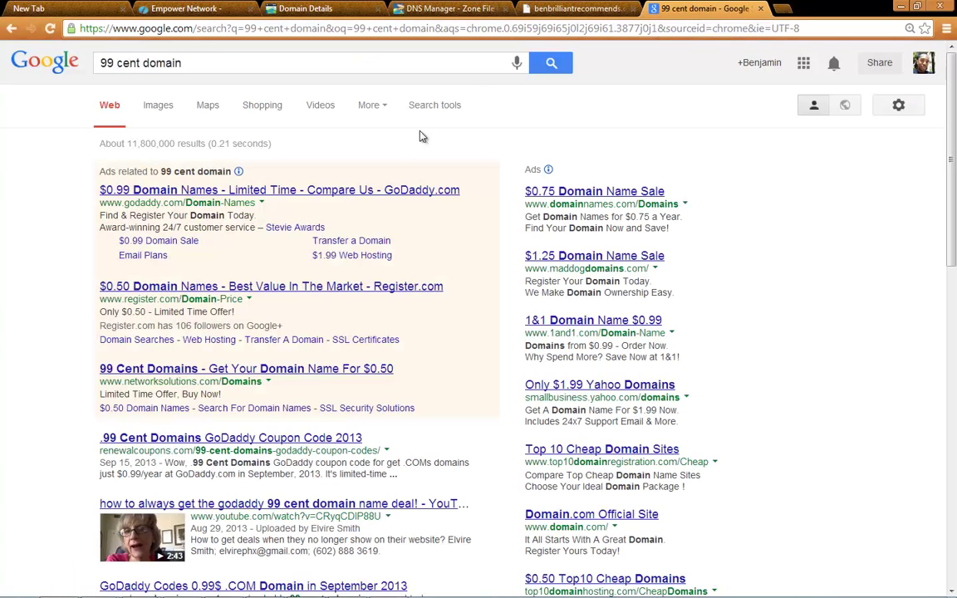
{"action": "left_click", "coordinate": [218, 194]}
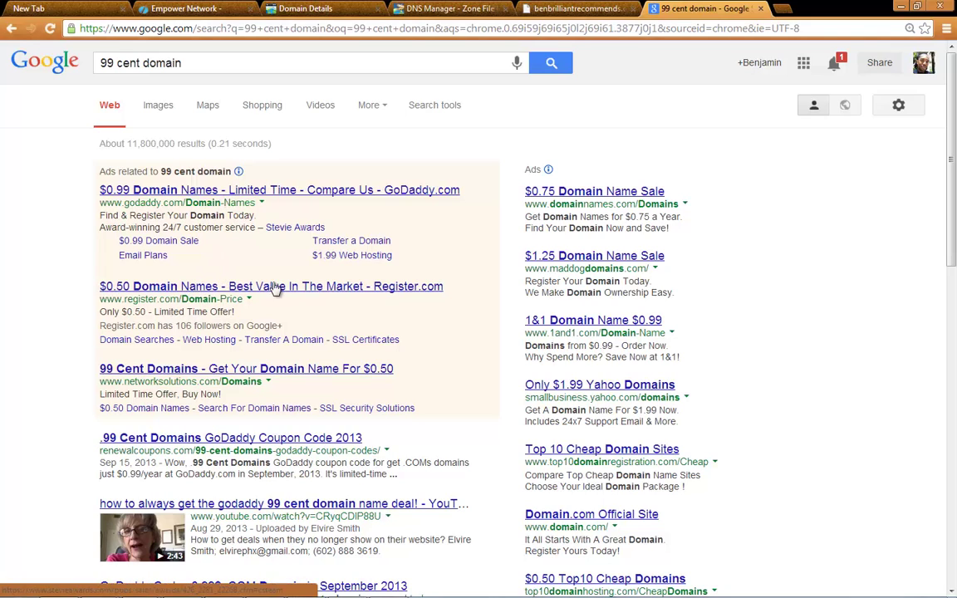
Search the 99¢ deal for iamtheblogbeast.com, add it to the order, and continue to the cart
{"action": "left_click", "coordinate": [259, 191]}
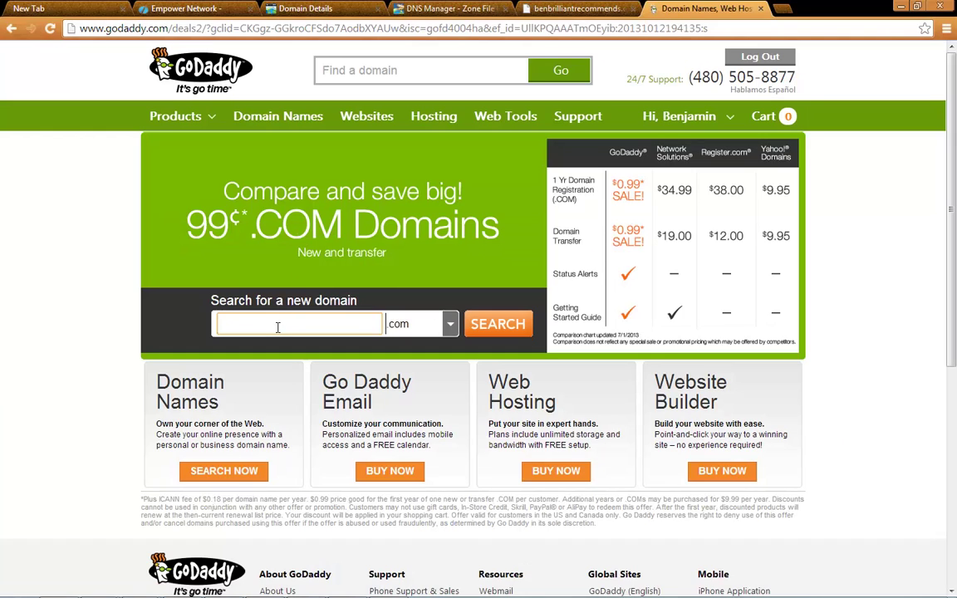
{"action": "type", "text": "iamtheblogbeast"}
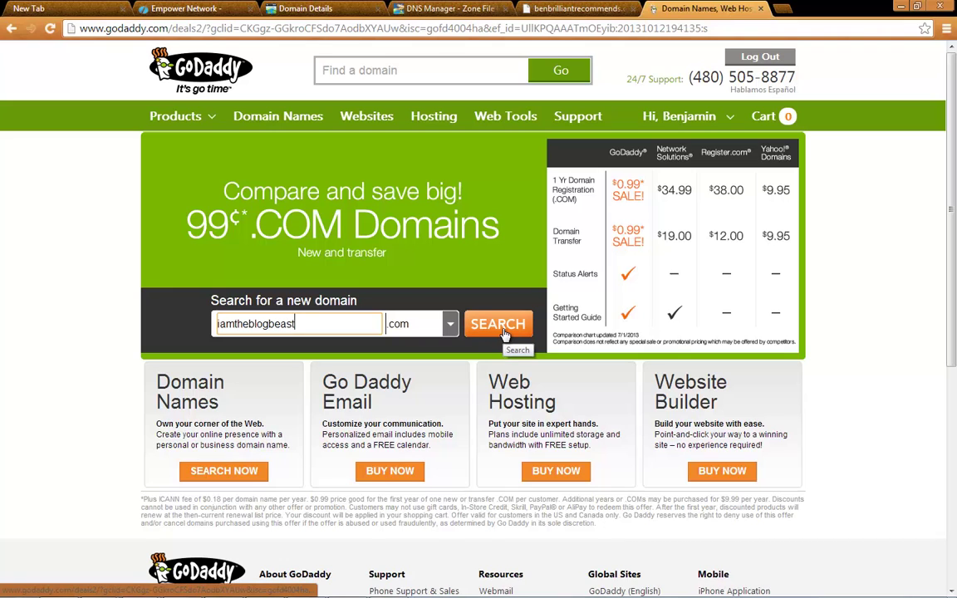
{"action": "left_click", "coordinate": [502, 333]}
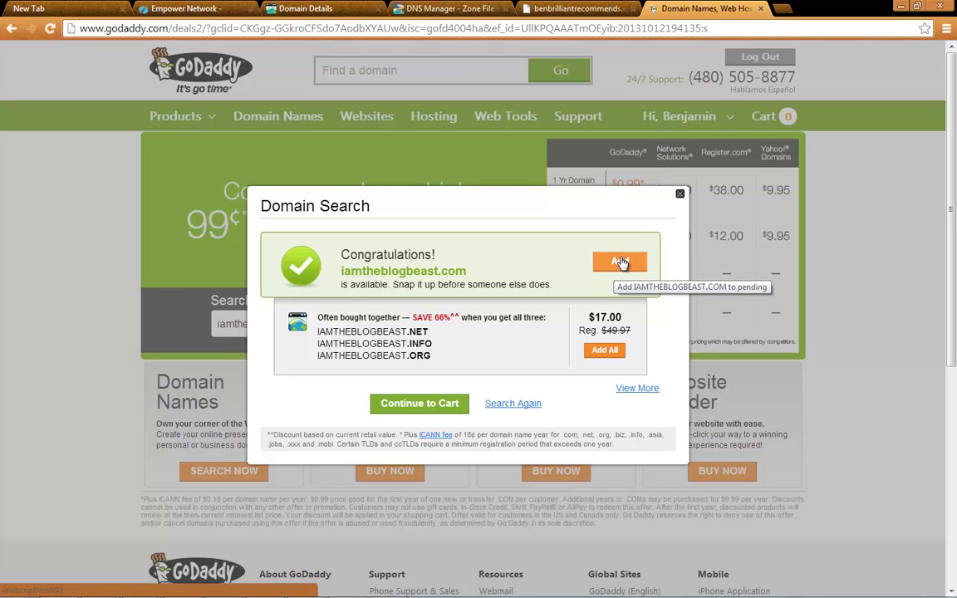
{"action": "left_click", "coordinate": [621, 263]}
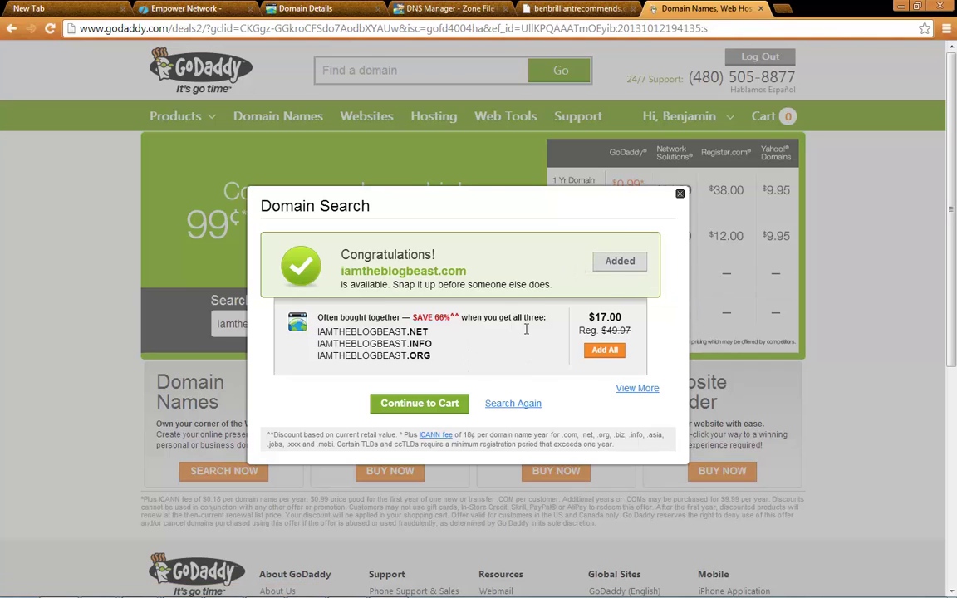
{"action": "left_click", "coordinate": [680, 196]}
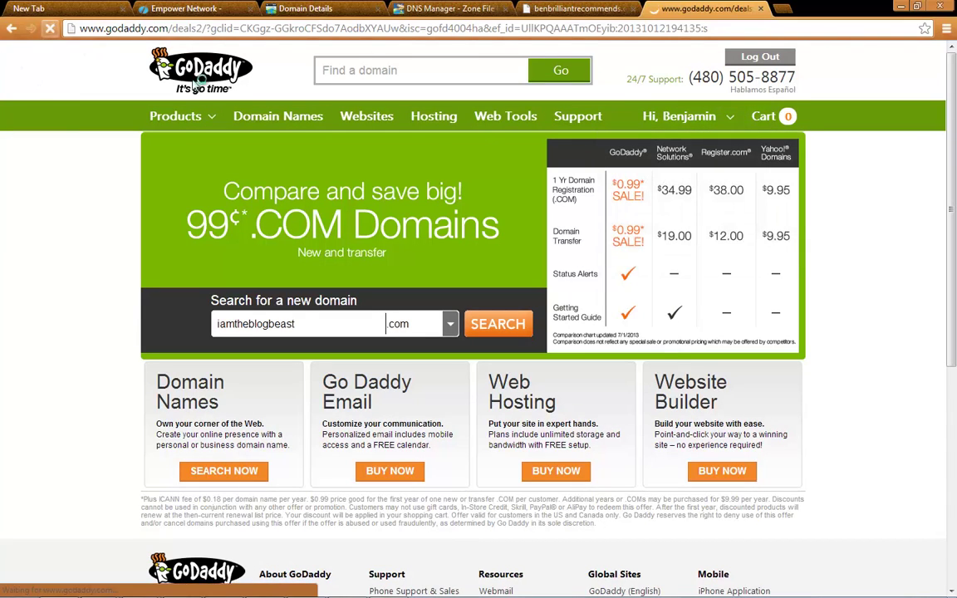
{"action": "left_click", "coordinate": [633, 148]}
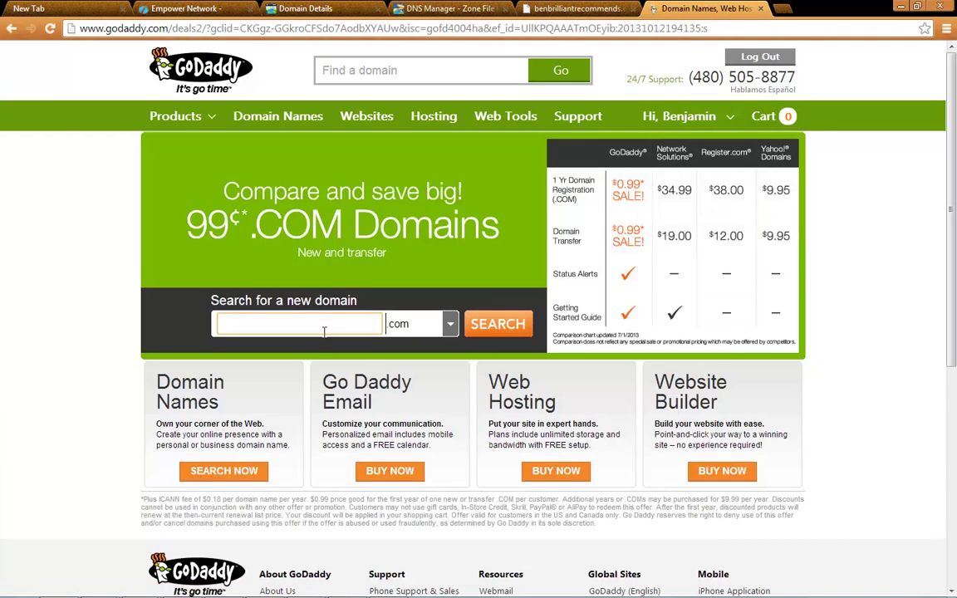
{"action": "type", "text": "iamtheblogbeast"}
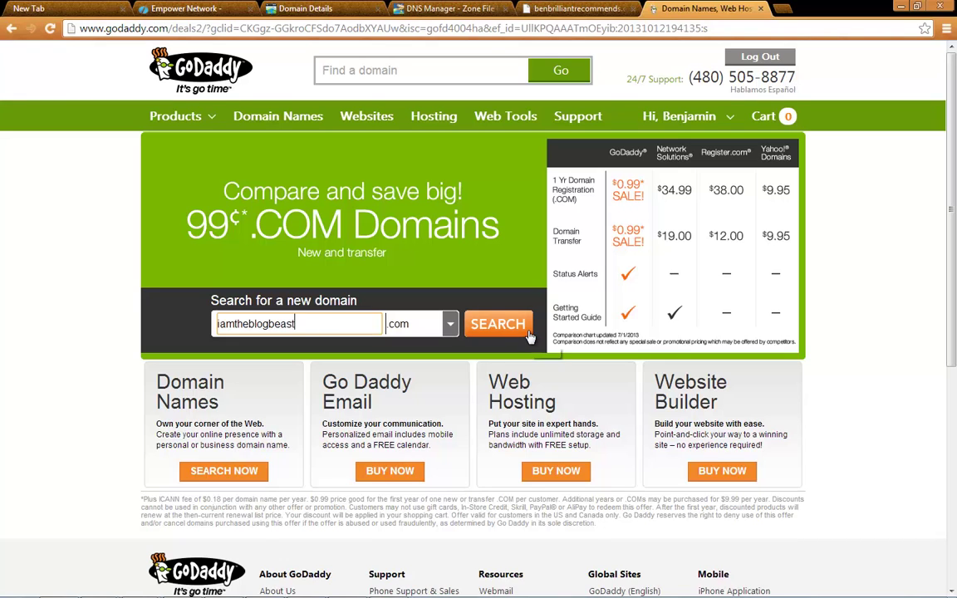
{"action": "left_click", "coordinate": [501, 325]}
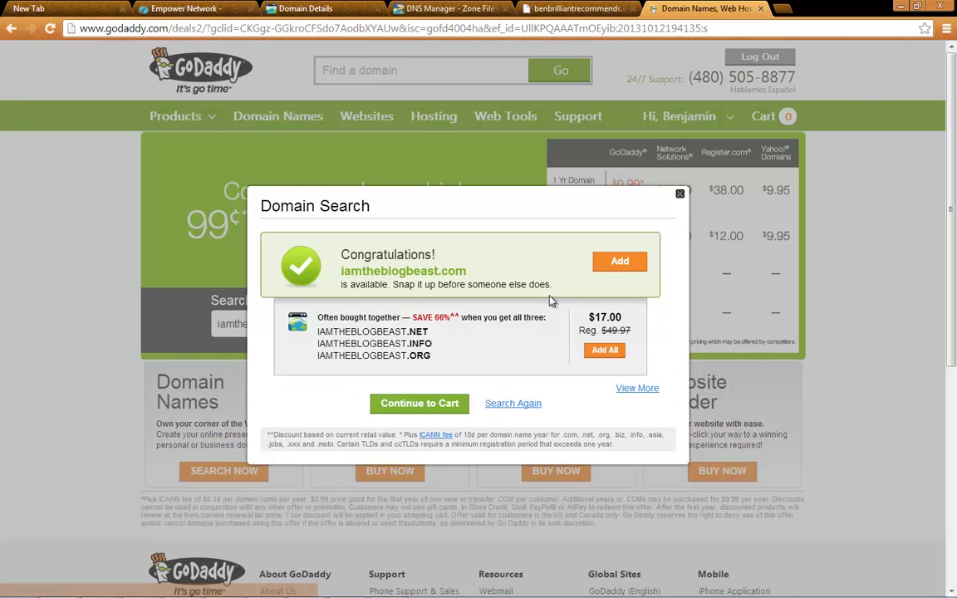
{"action": "left_click", "coordinate": [596, 266]}
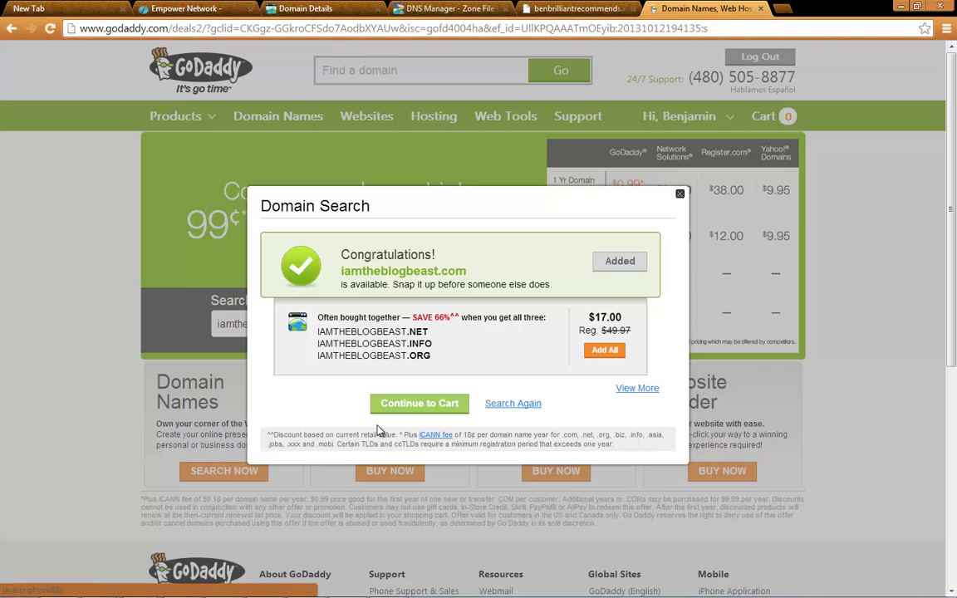
{"action": "left_click", "coordinate": [403, 407]}
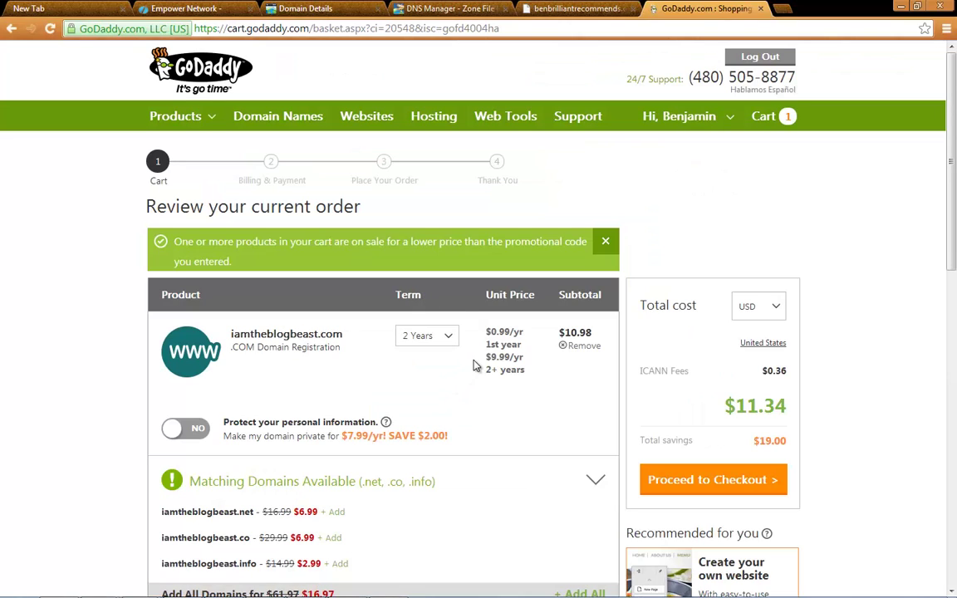
Change the iamtheblogbeast.com registration term to 1 Year, bringing the total to $1.17
{"action": "left_click", "coordinate": [448, 336]}
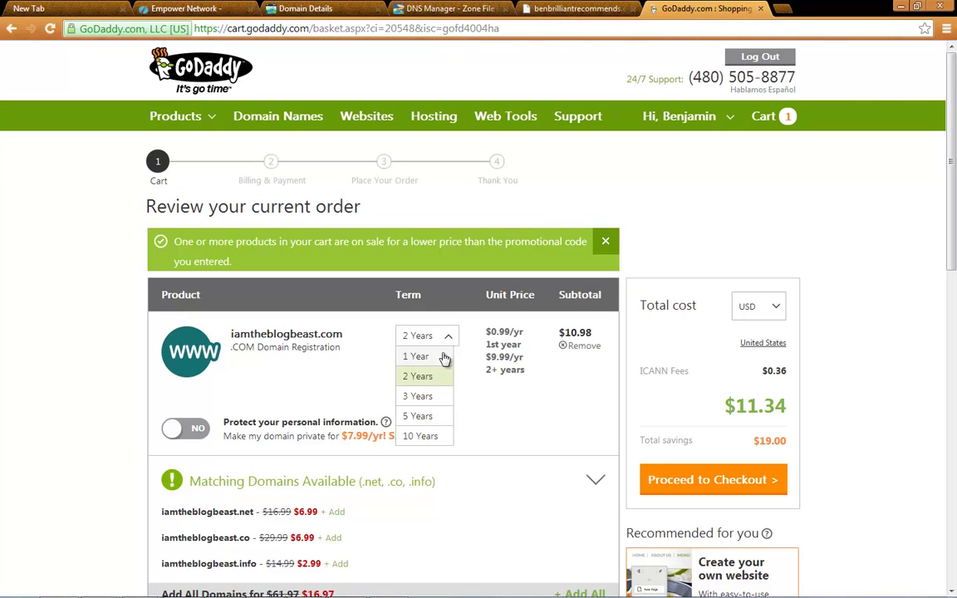
{"action": "left_click", "coordinate": [443, 357]}
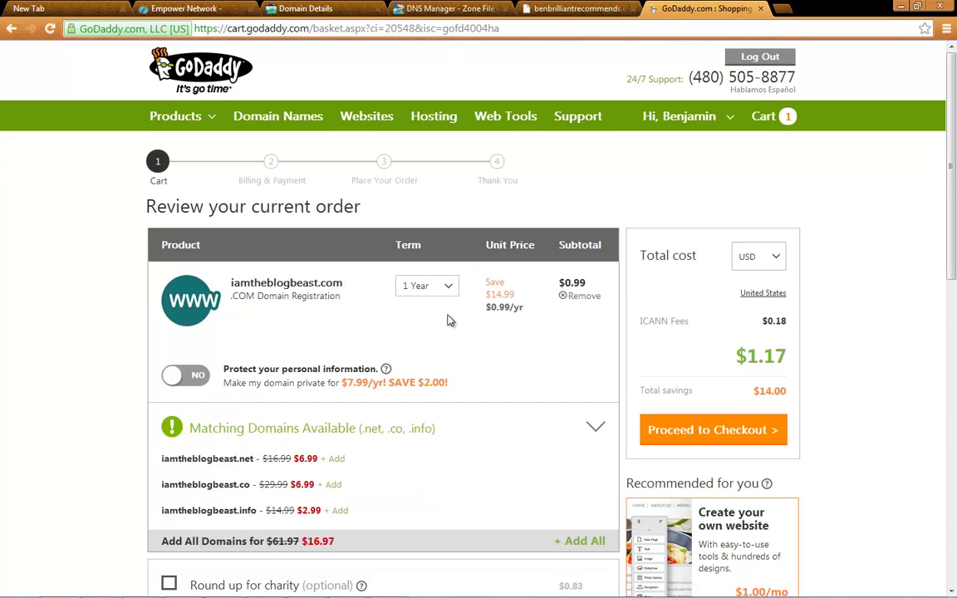
{"action": "scroll", "coordinate": [448, 321], "scroll_direction": "down", "scroll_amount": 4}
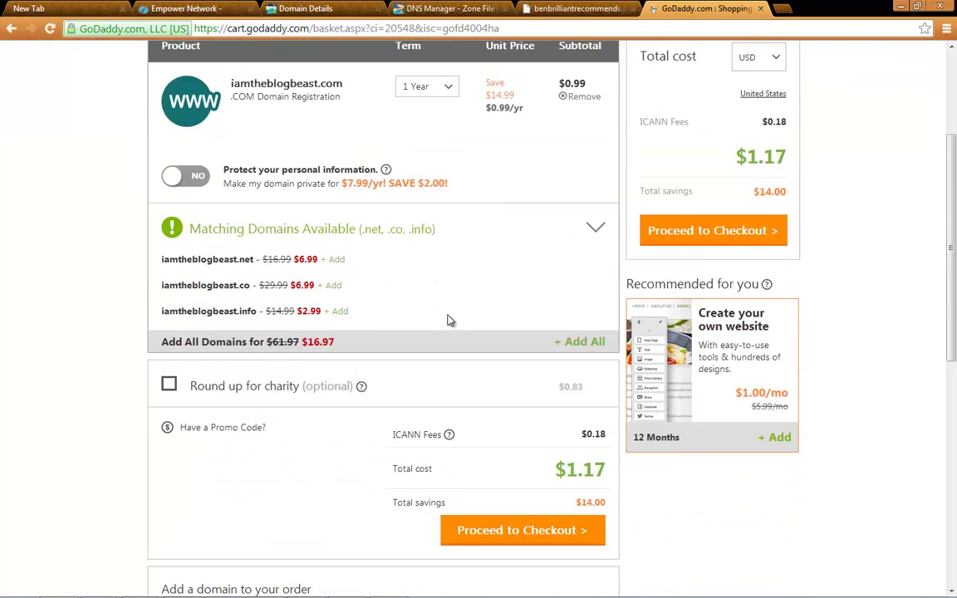
{"action": "scroll", "coordinate": [448, 320], "scroll_direction": "up", "scroll_amount": 2}
{"action": "scroll", "coordinate": [448, 320], "scroll_direction": "up", "scroll_amount": 3}
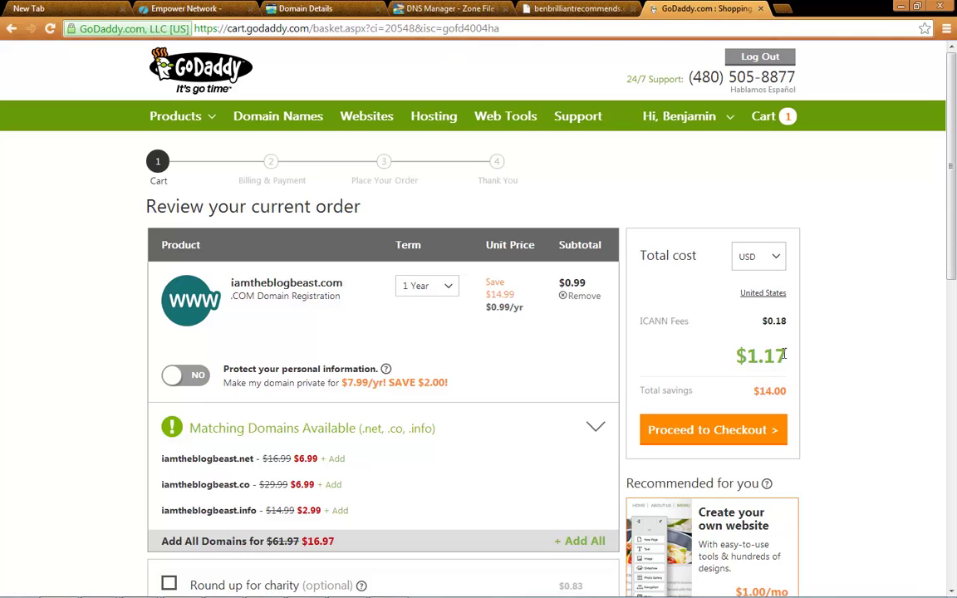
{"action": "scroll", "coordinate": [589, 336], "scroll_direction": "down", "scroll_amount": 1}
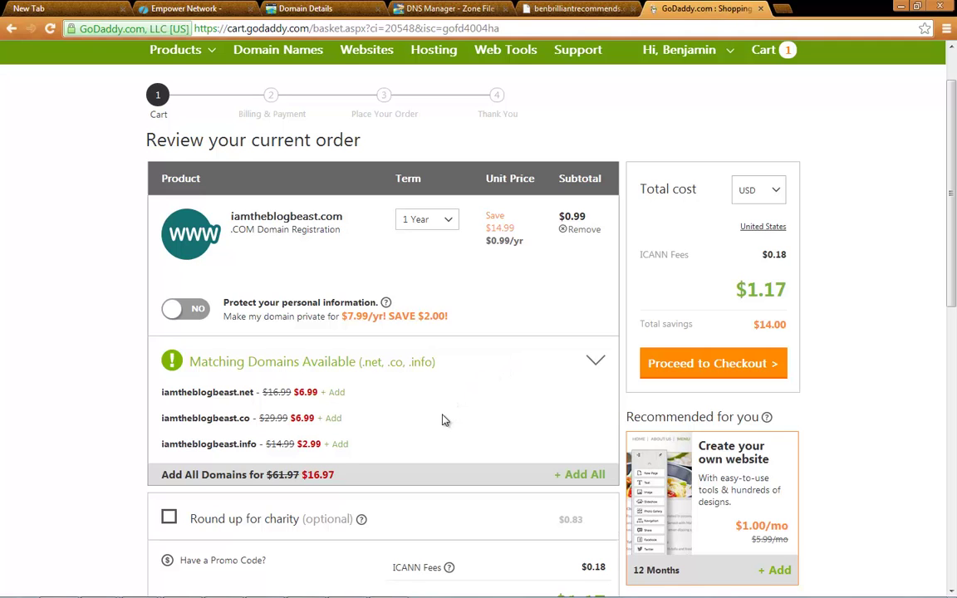
{"action": "scroll", "coordinate": [481, 384], "scroll_direction": "up", "scroll_amount": 1}
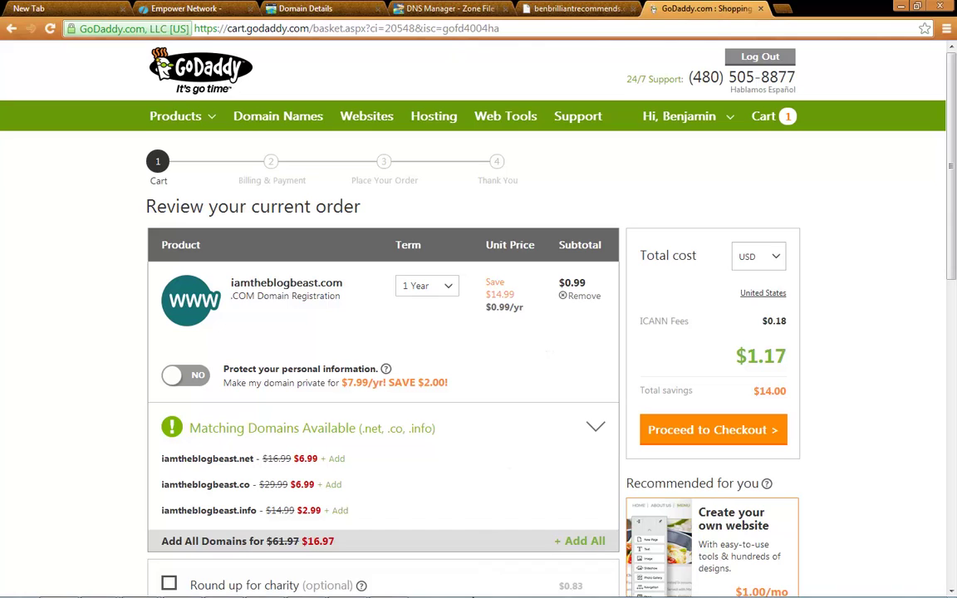
{"action": "mouse_move", "coordinate": [482, 595]}
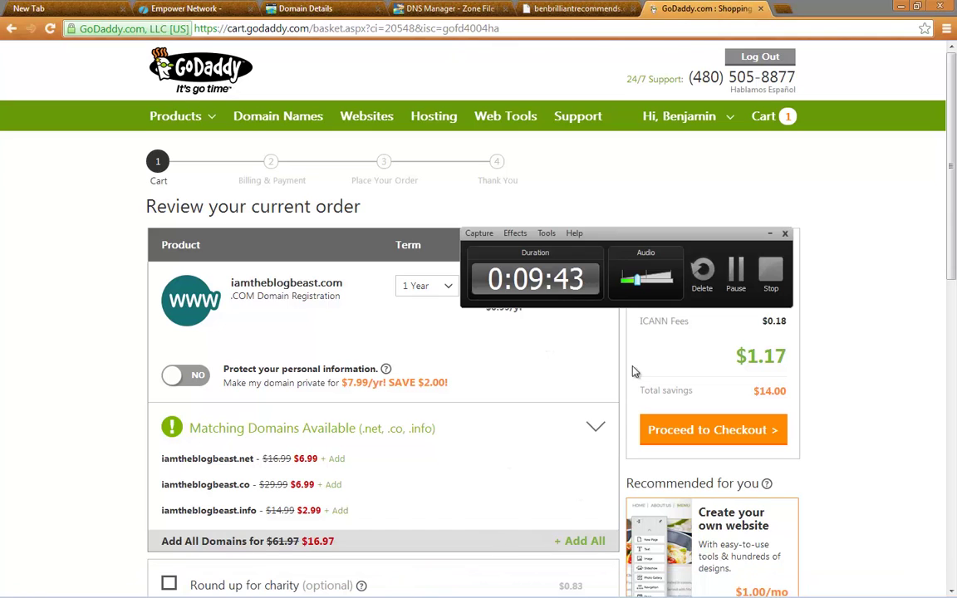